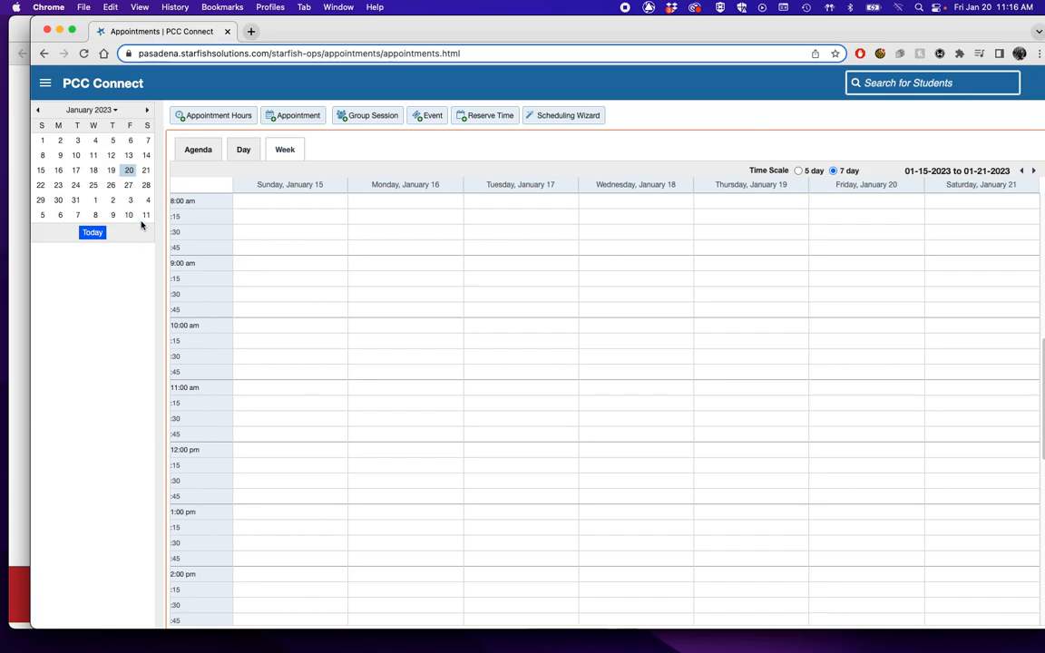
left_click_drag(516, 30, 490, 21)
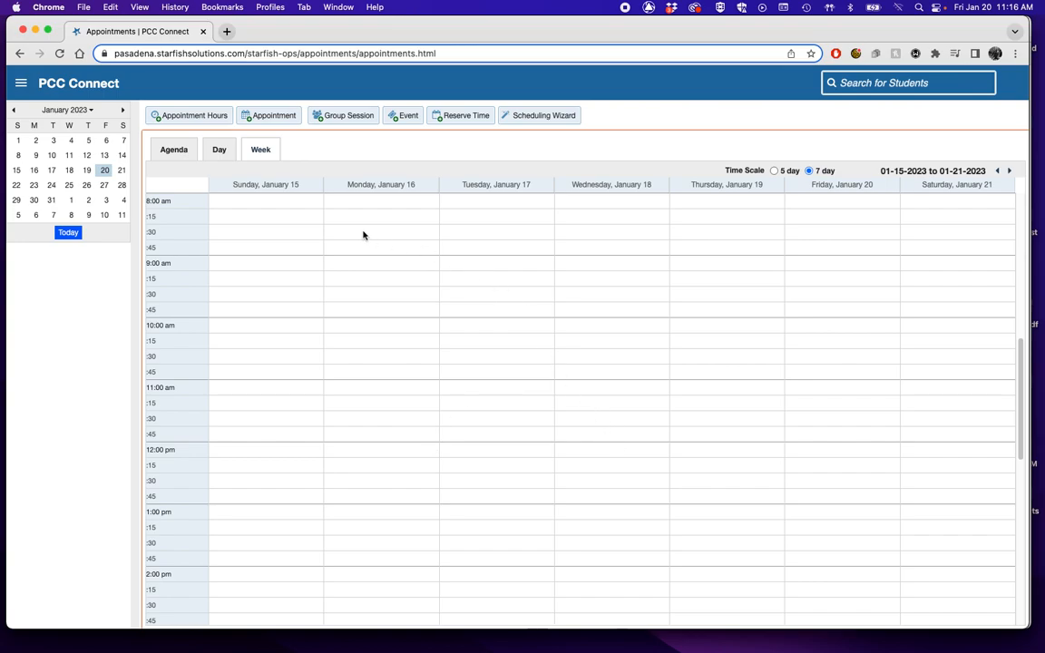
left_click(21, 82)
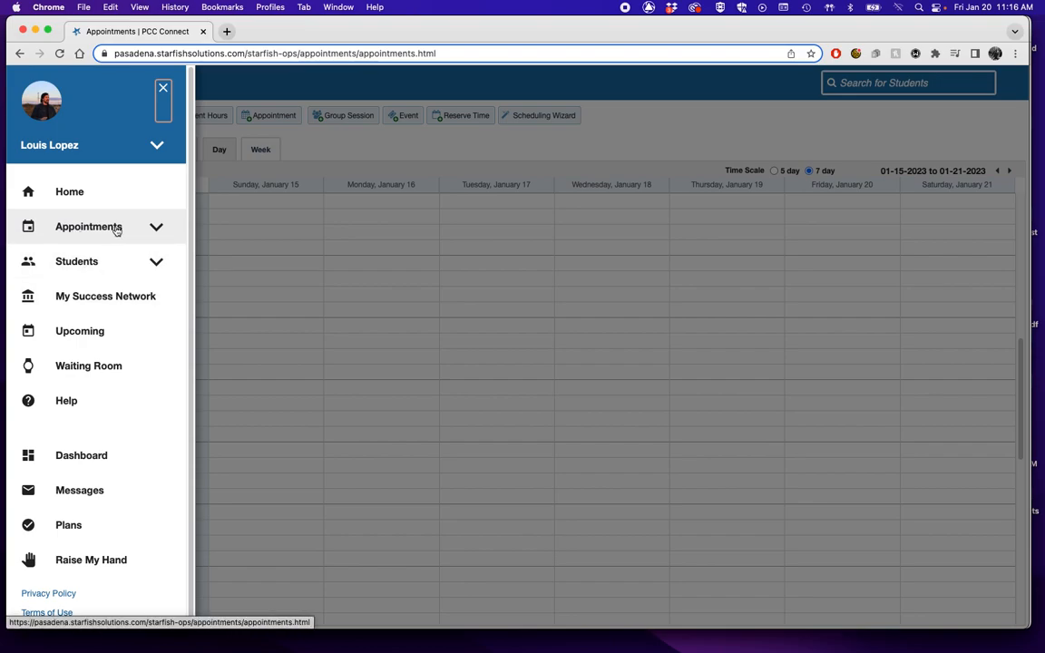
left_click(326, 253)
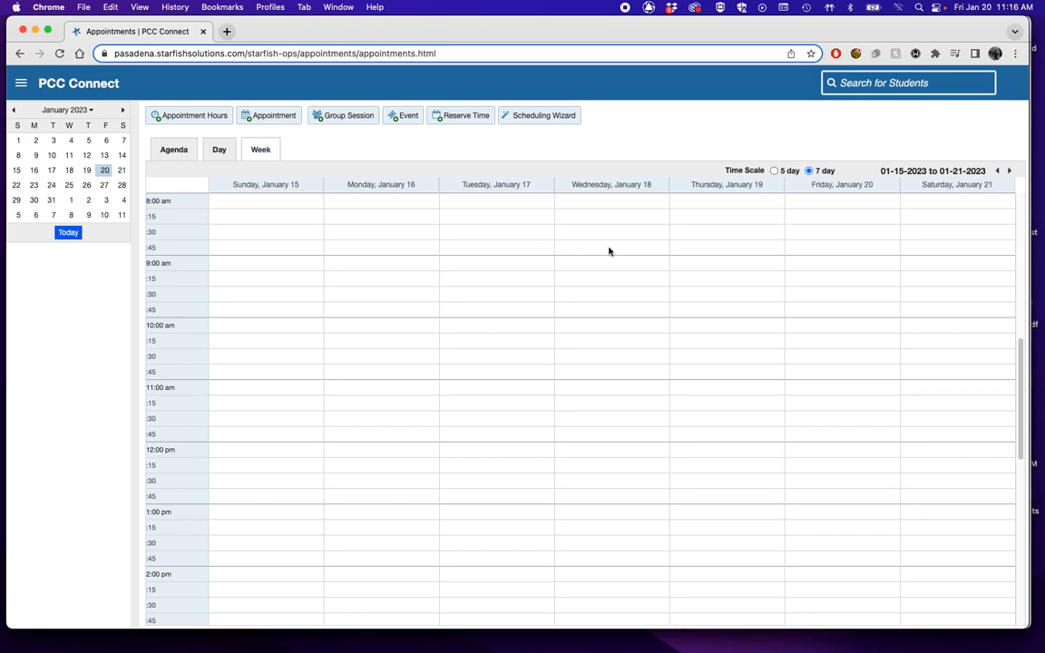
Open the appointment preferences of the signed-in user's profile.
left_click(21, 83)
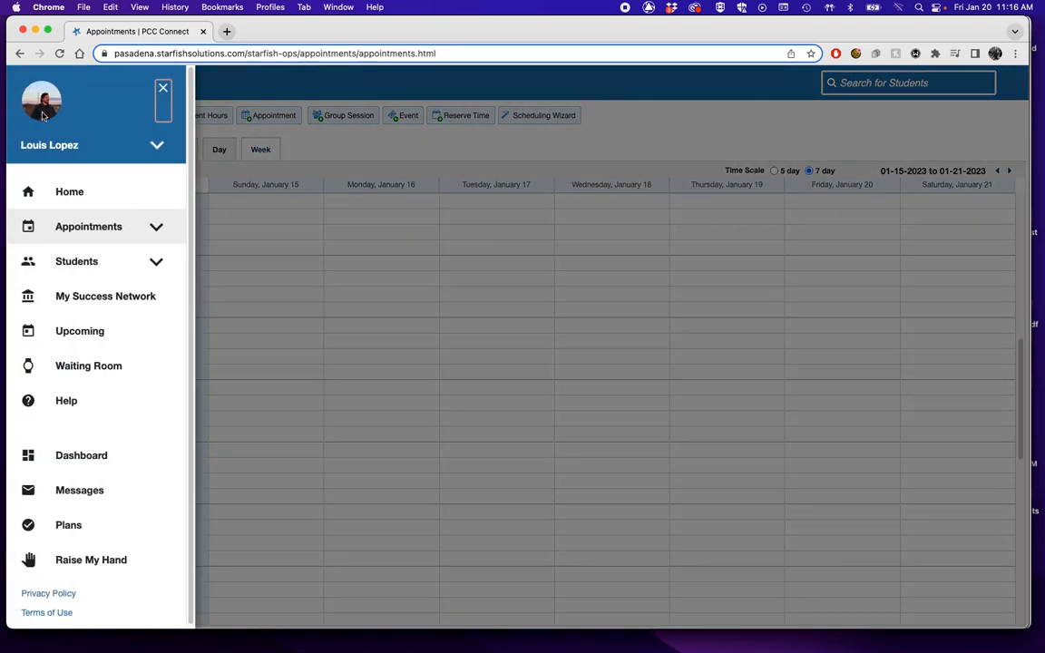
left_click(98, 156)
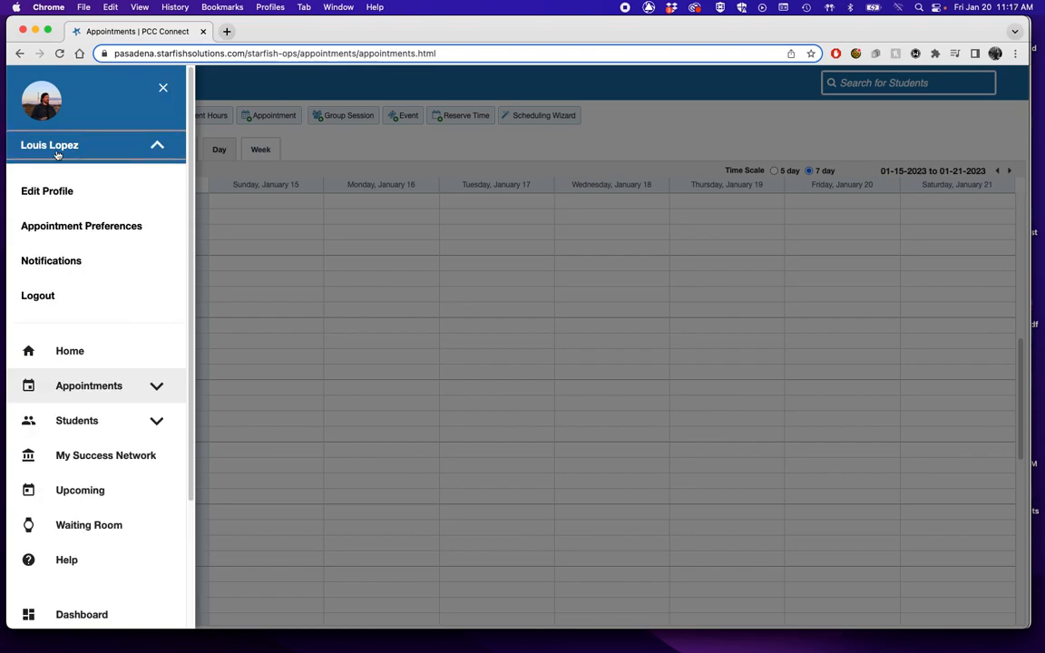
left_click(57, 227)
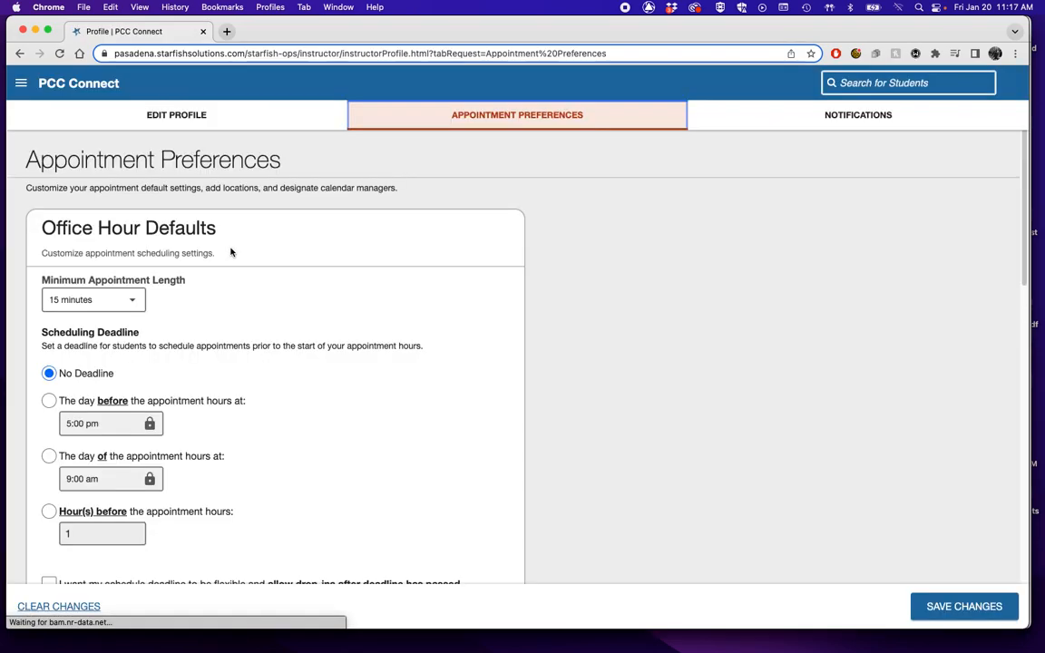
Look through the Edit Profile and Notifications sections of the profile, and return to Appointment Preferences.
left_click(283, 121)
left_click(437, 124)
left_click(796, 107)
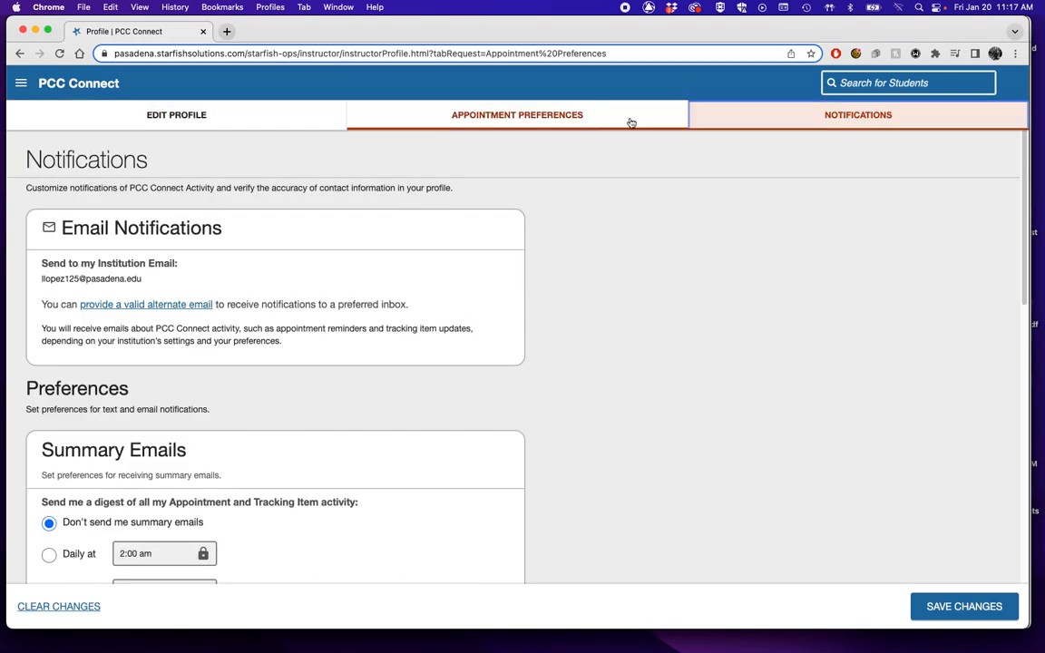
left_click(506, 115)
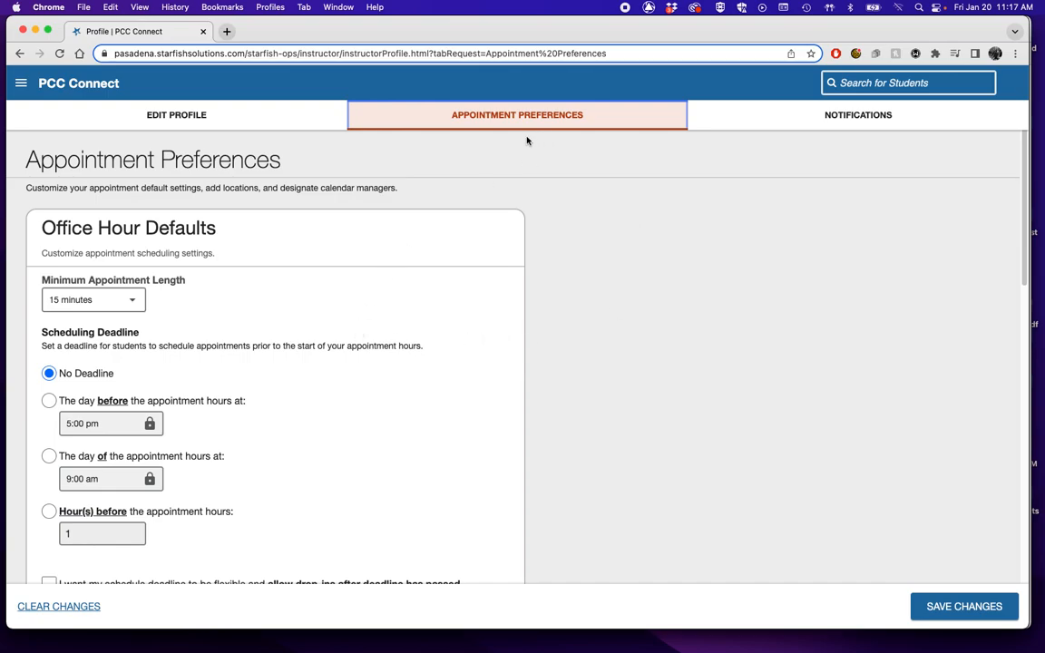
Review the office hour defaults, scheduling deadline choices and calendar sync options in the appointment preferences.
scroll(272, 343, "down", 1)
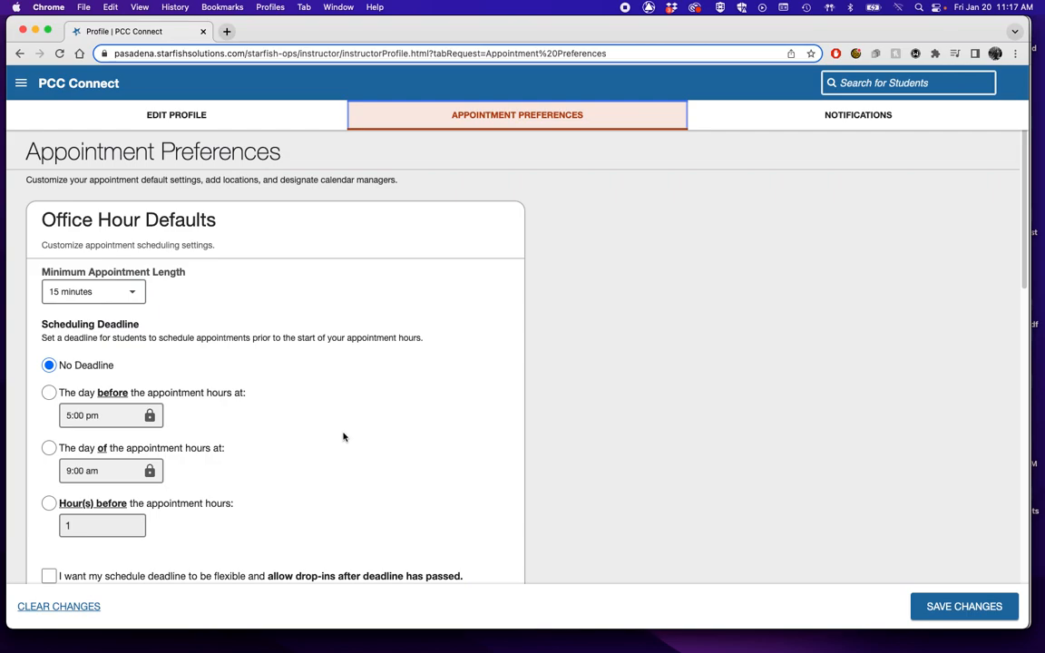
scroll(343, 437, "down", 1)
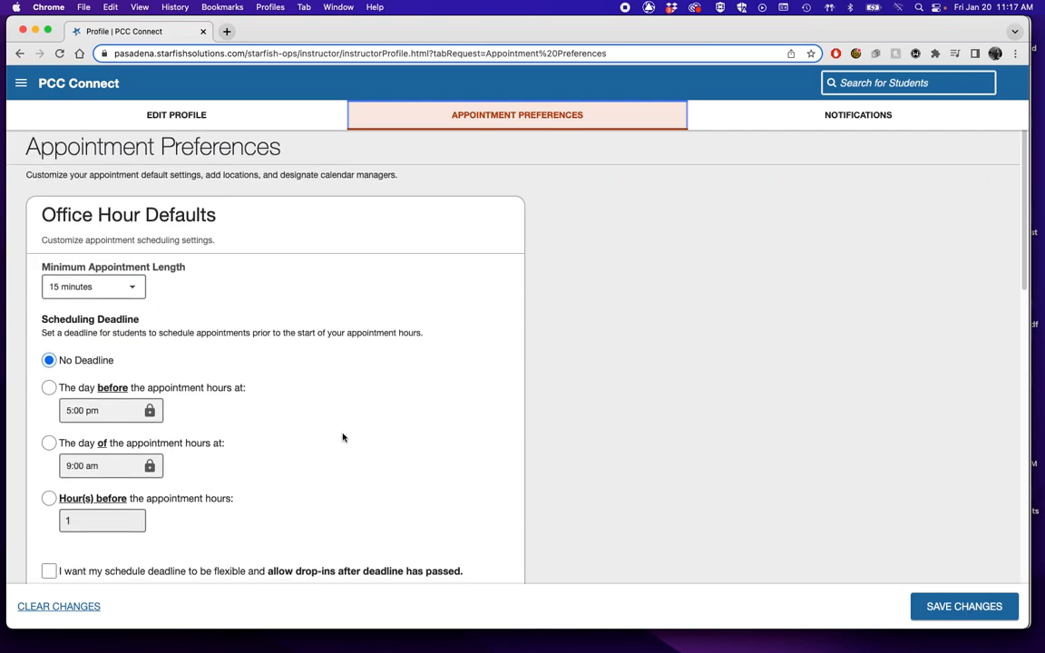
scroll(343, 438, "down", 2)
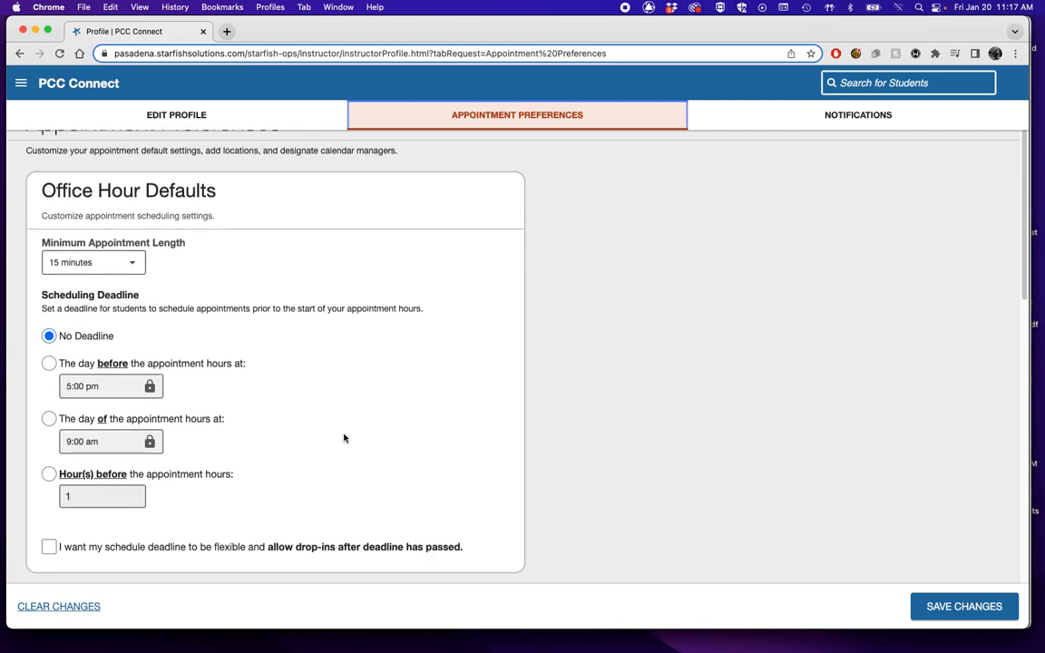
scroll(343, 437, "up", 2)
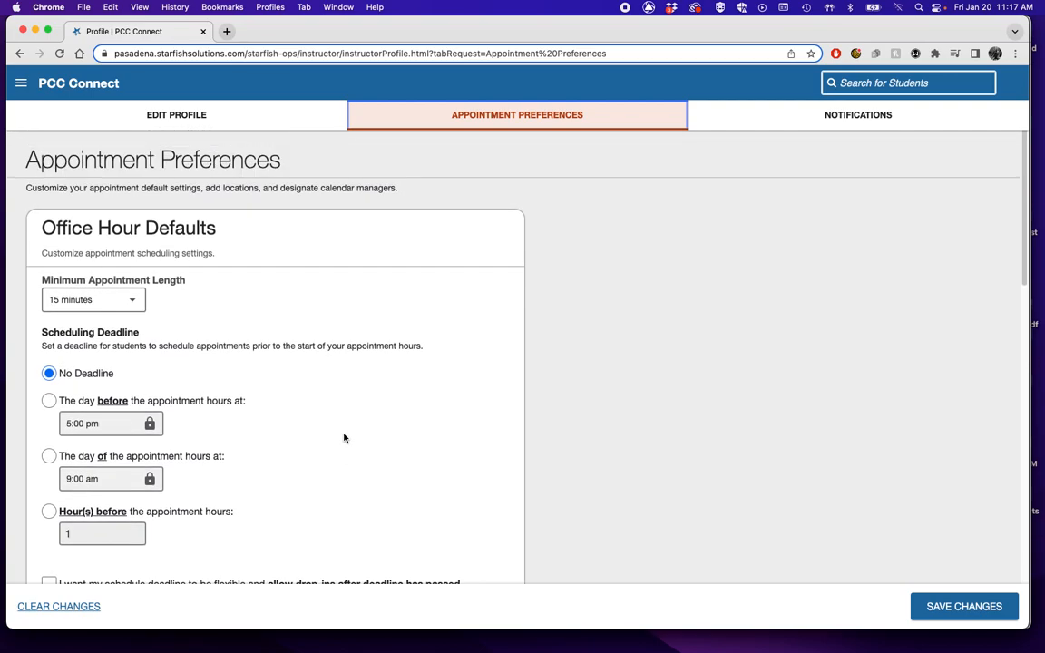
scroll(343, 437, "down", 10)
scroll(343, 437, "up", 10)
scroll(343, 437, "down", 2)
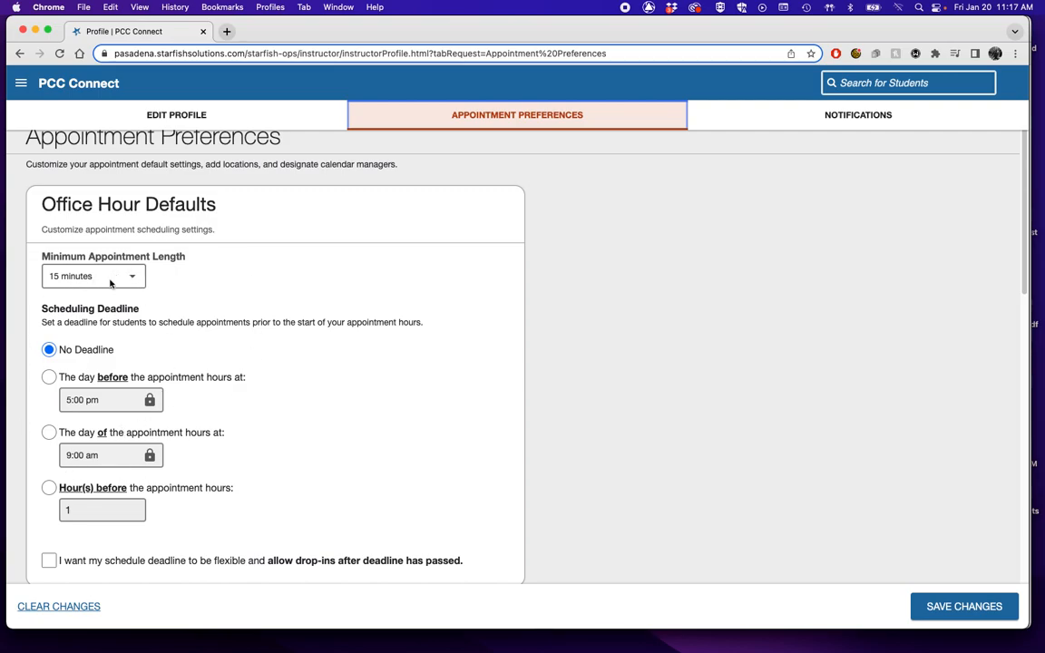
scroll(362, 392, "down", 5)
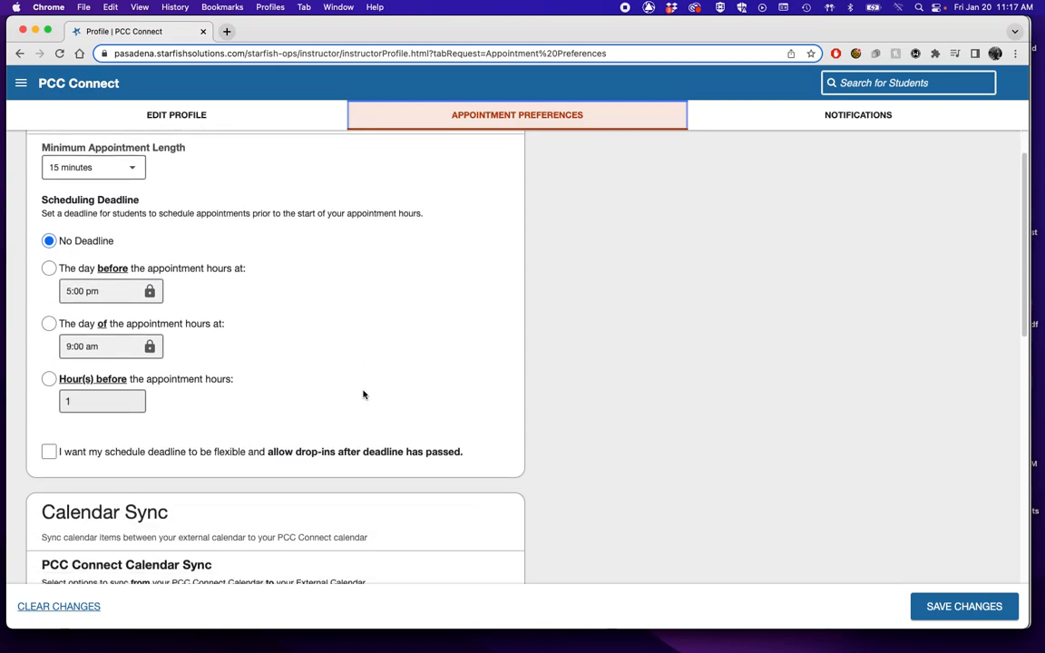
scroll(363, 394, "down", 5)
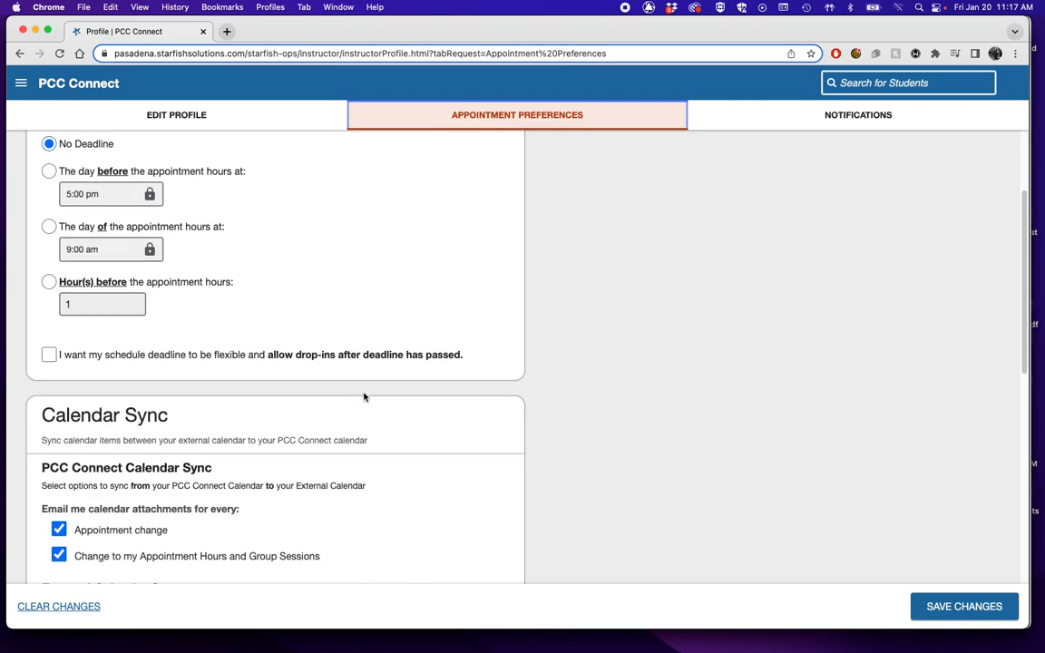
scroll(364, 397, "down", 2)
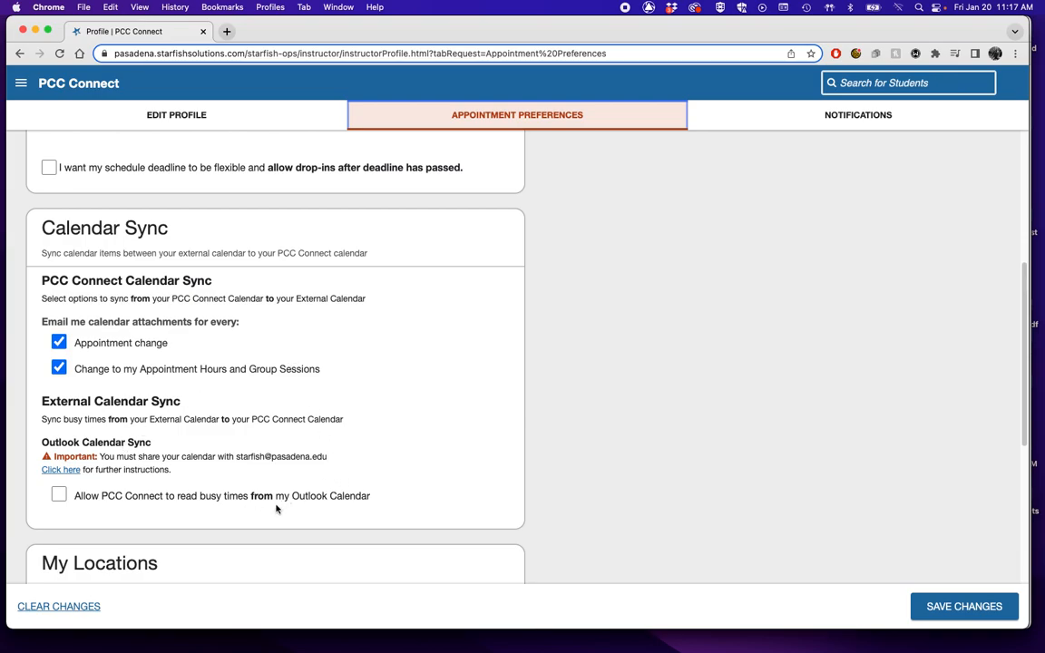
scroll(236, 472, "down", 2)
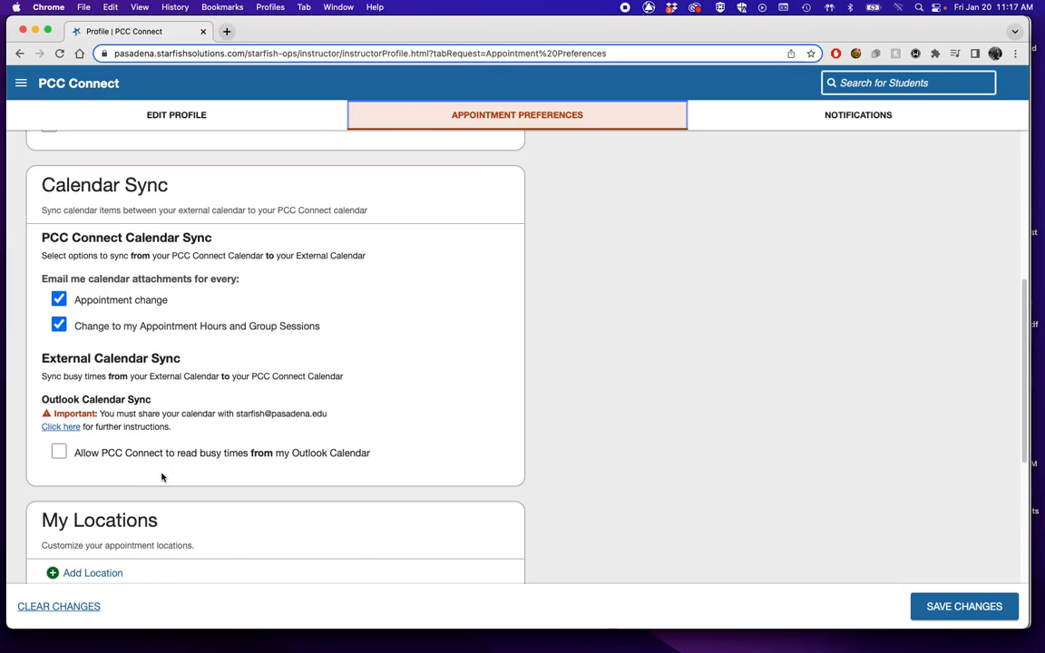
Start a new appointment location under My Locations with the type Office and the name "Room B".
scroll(273, 461, "down", 6)
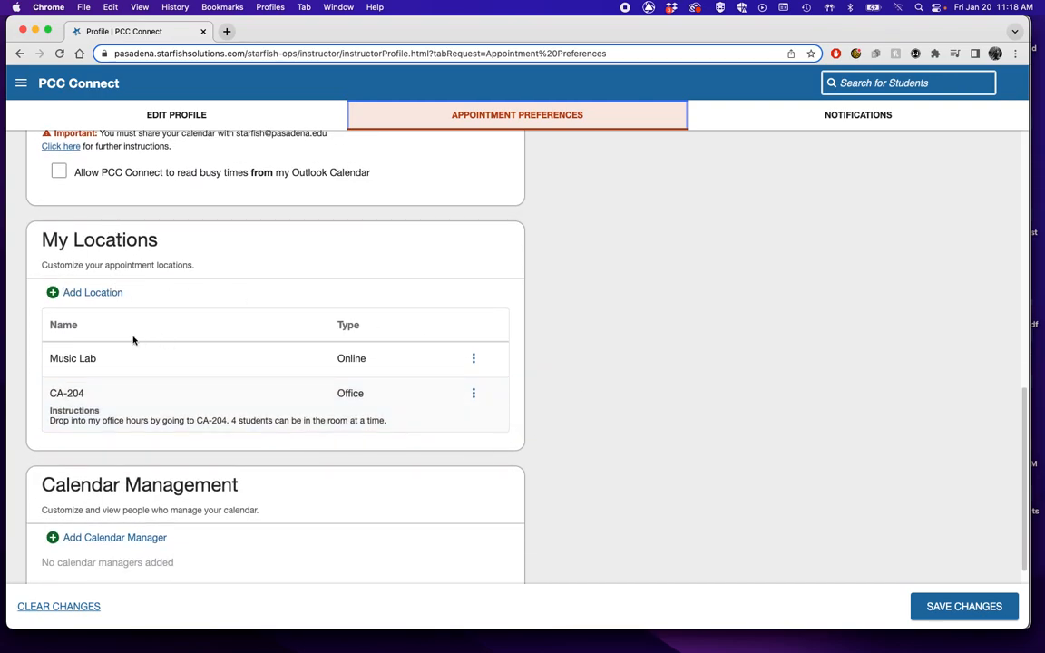
left_click(92, 293)
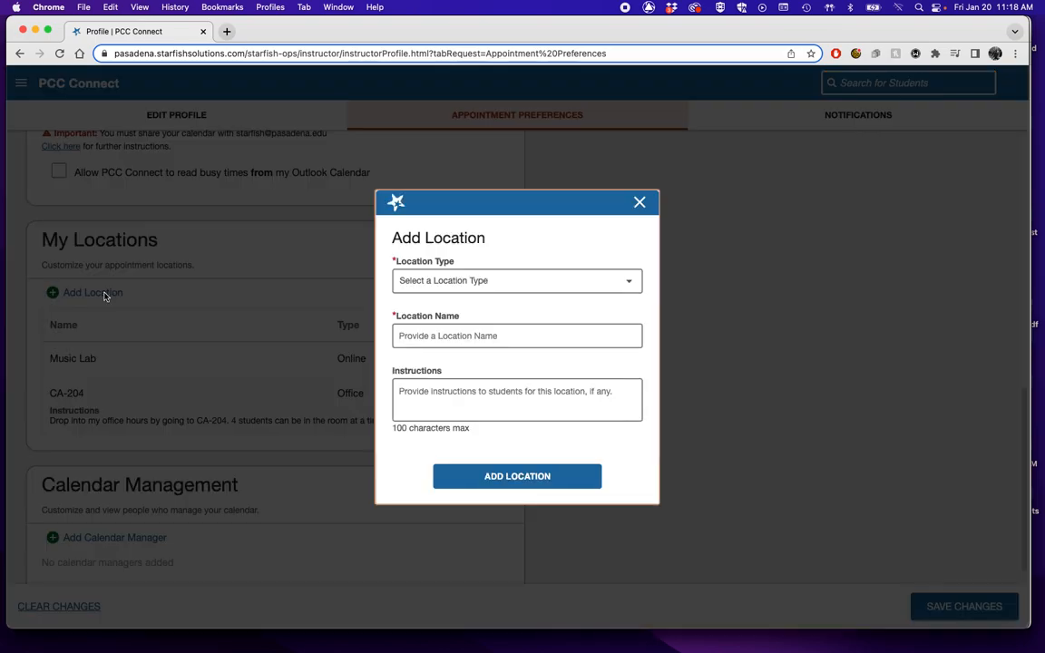
left_click(629, 282)
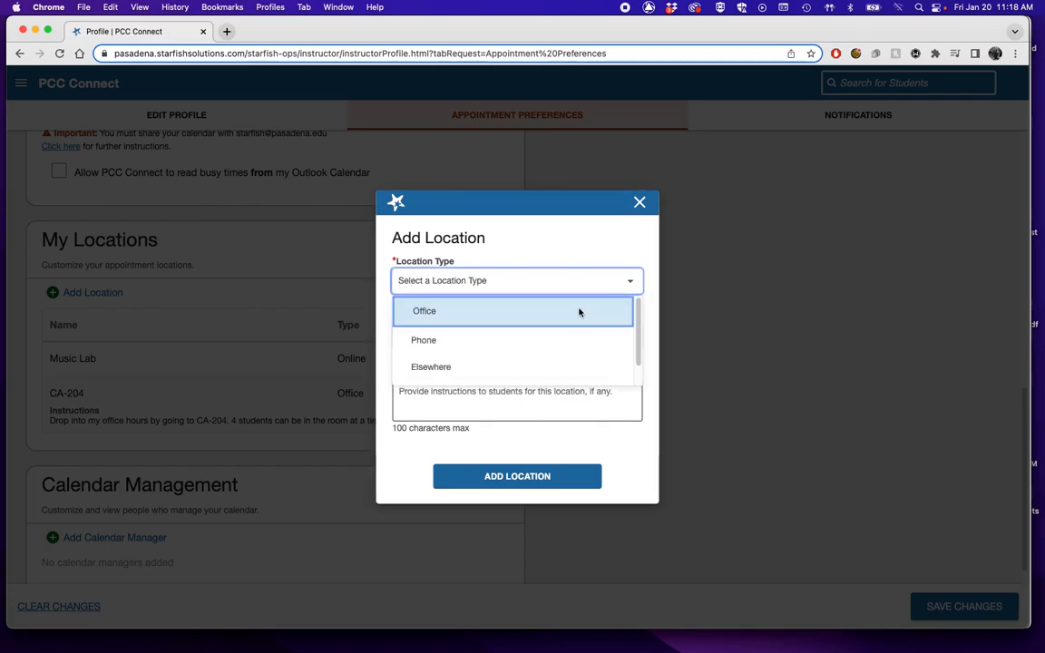
scroll(550, 338, "down", 1)
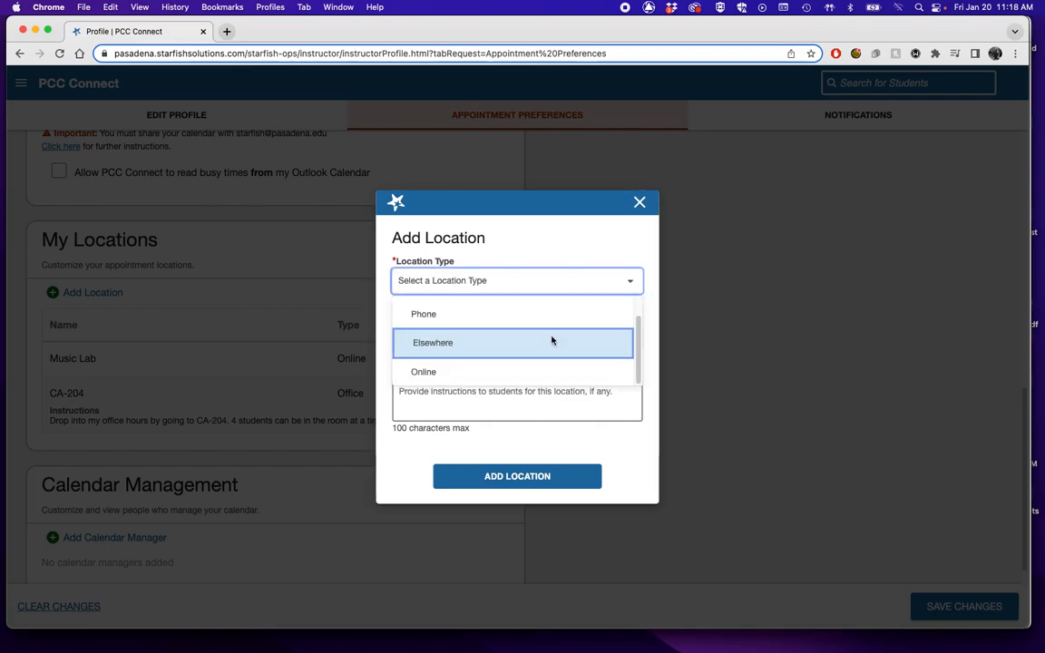
scroll(544, 340, "up", 1)
left_click(512, 318)
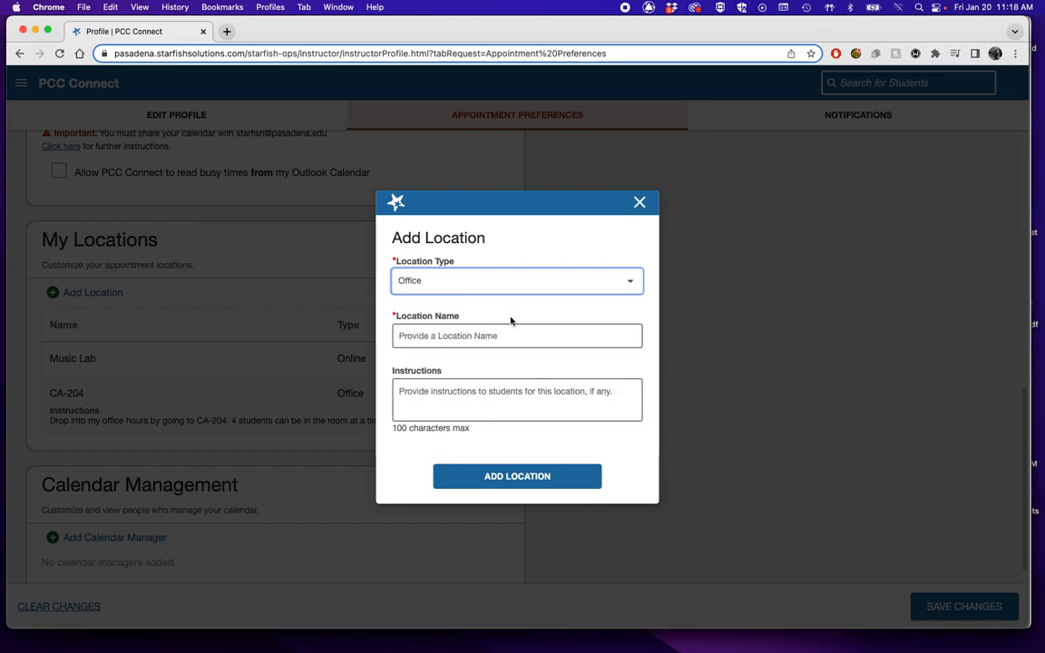
left_click(465, 341)
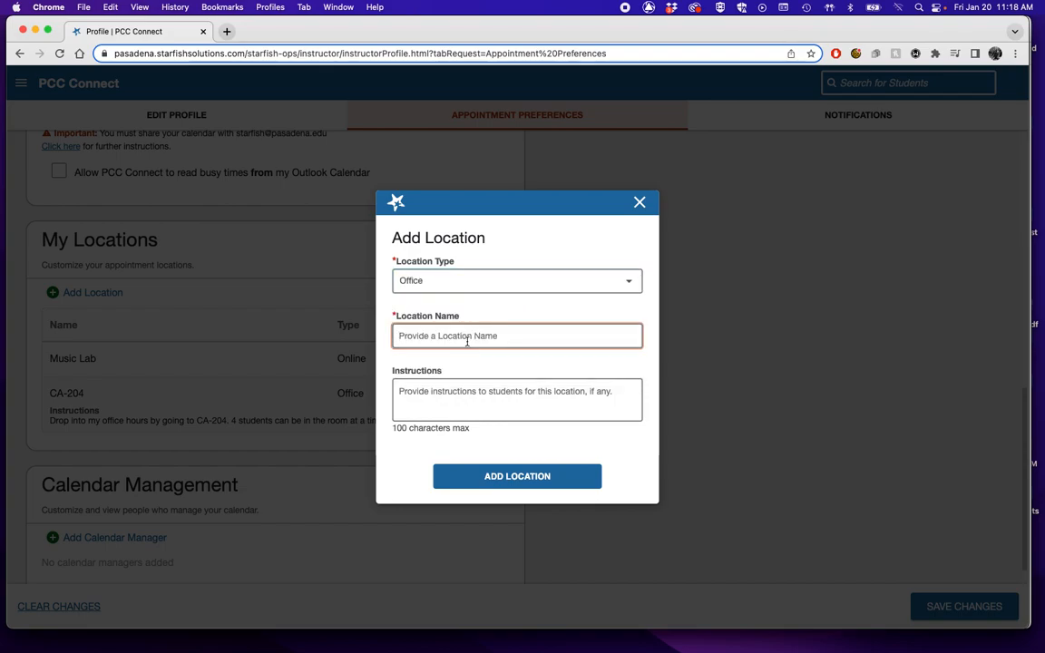
type("Room B")
Enter the instructions "Room B is located in the Music Lab which is in the sub-level of the CA building." and add the location.
left_click(468, 391)
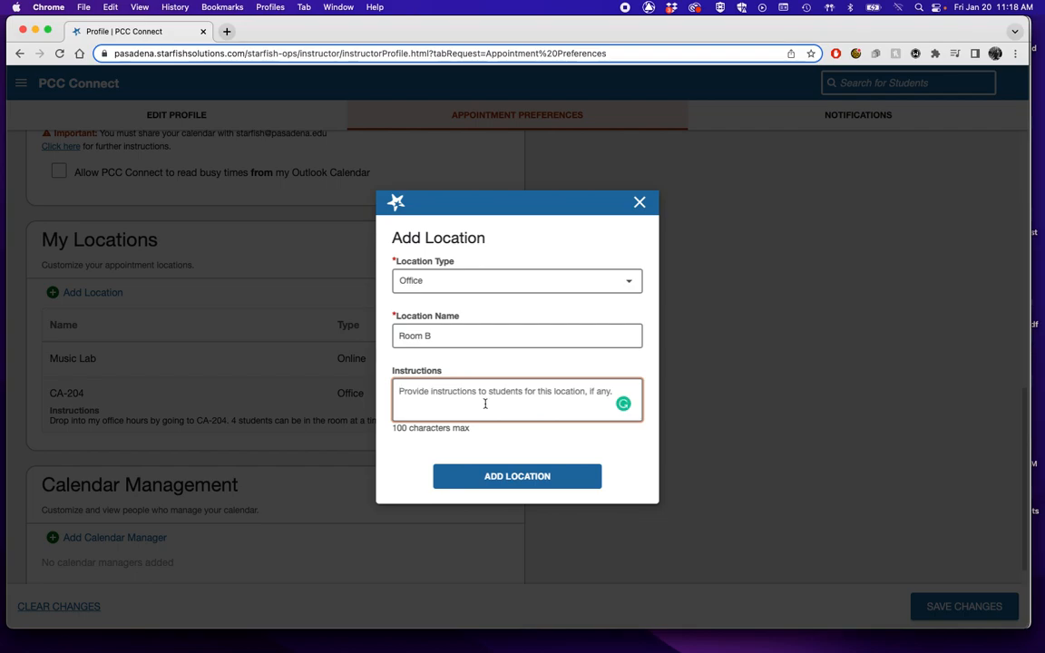
type("Room ")
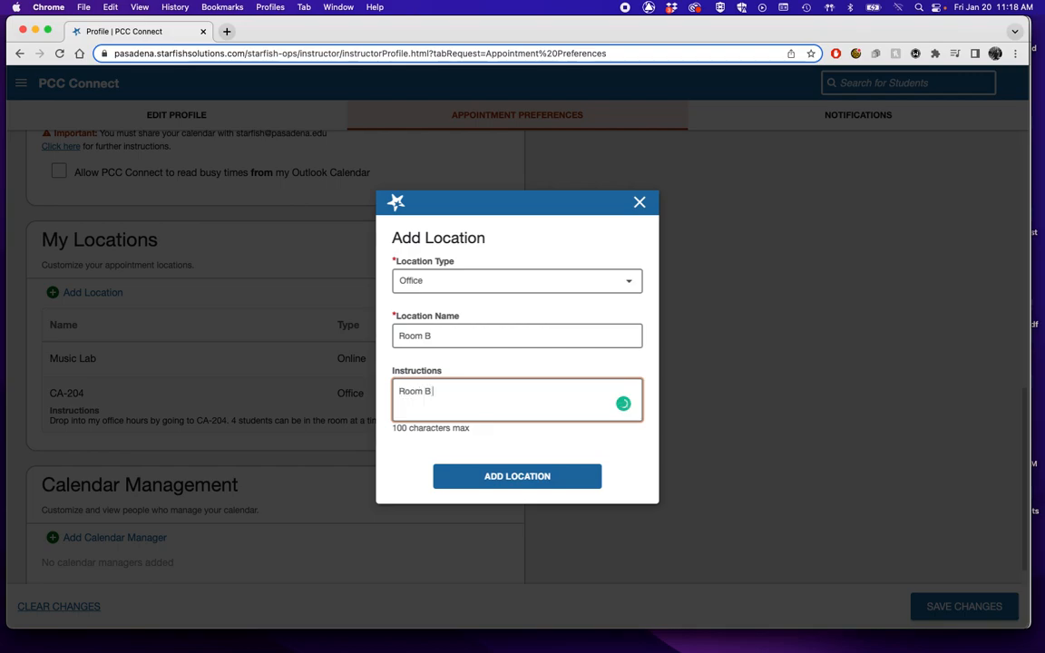
type("B is located in the Music Lab")
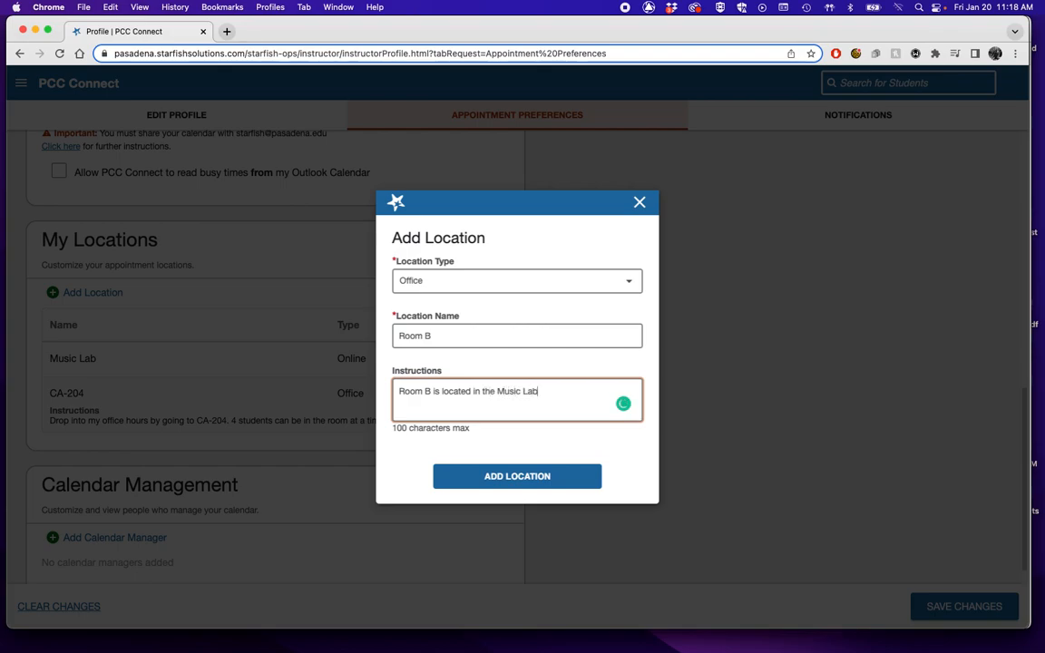
type(".")
key("BackSpace")
key("BackSpace")
type("which is in the sub level of the")
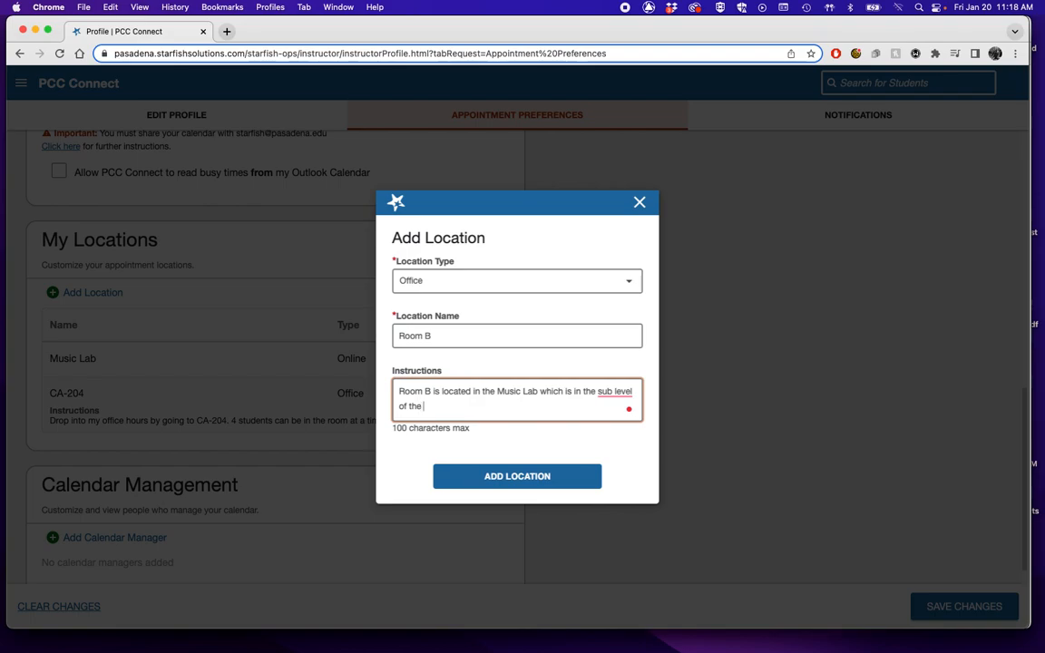
type(" CA building")
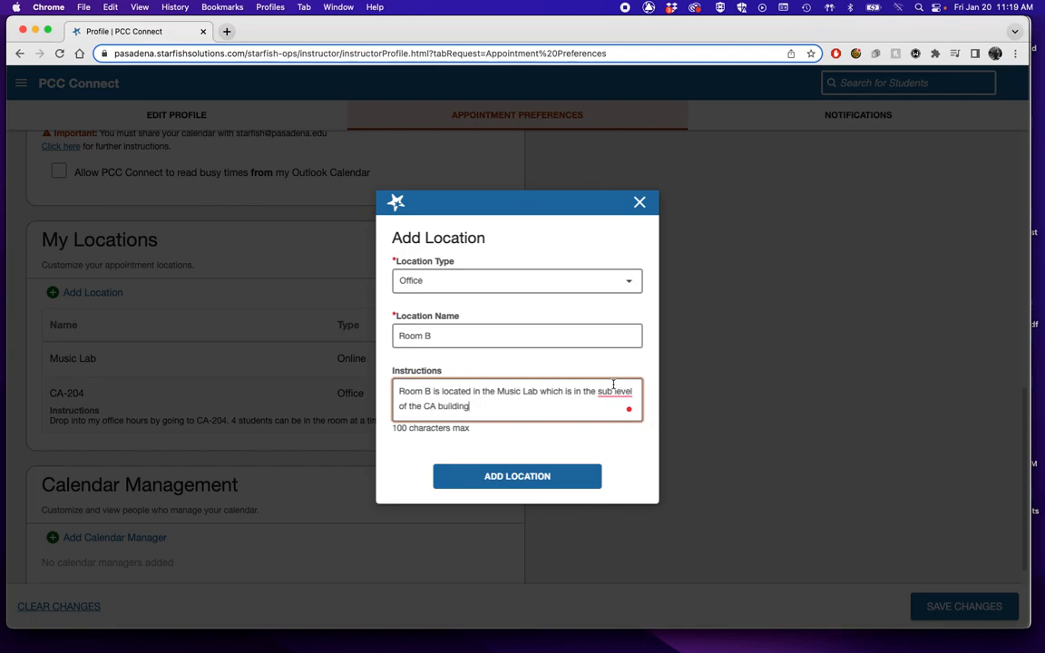
mouse_move(613, 385)
left_click(616, 422)
type(".")
left_click(514, 476)
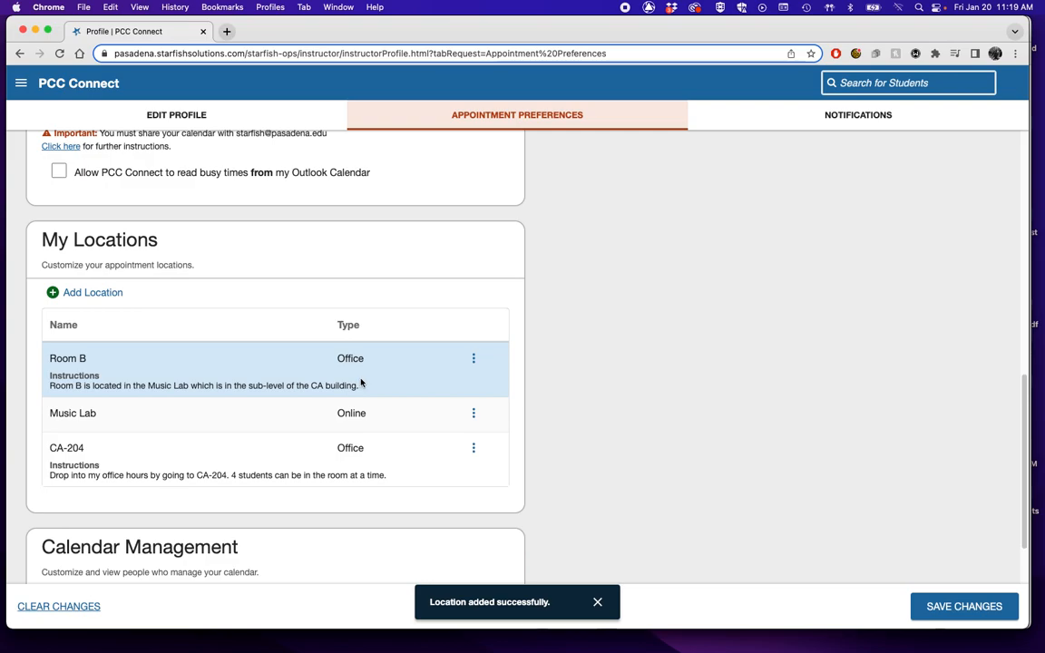
Look over the remaining appointment preferences and save the changes.
scroll(527, 443, "down", 2)
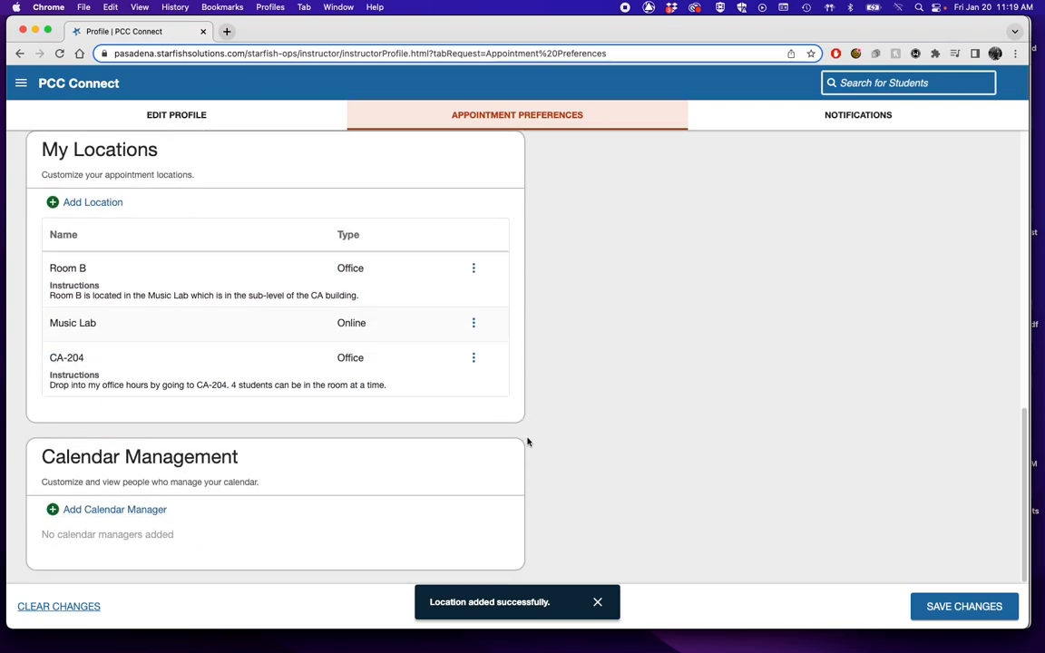
scroll(527, 438, "down", 10)
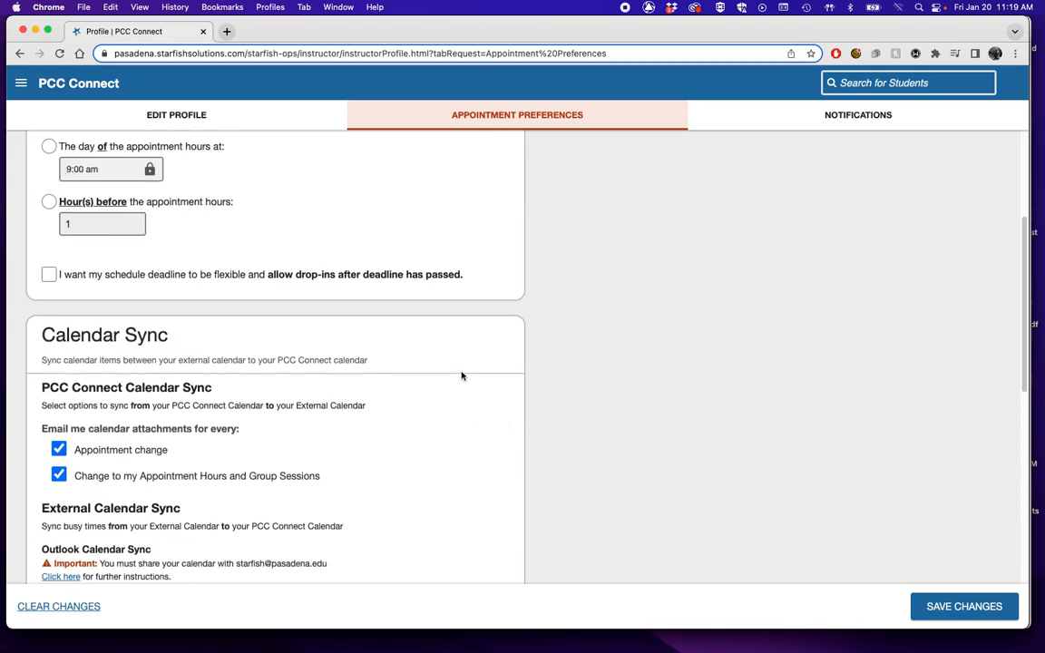
scroll(527, 198, "up", 15)
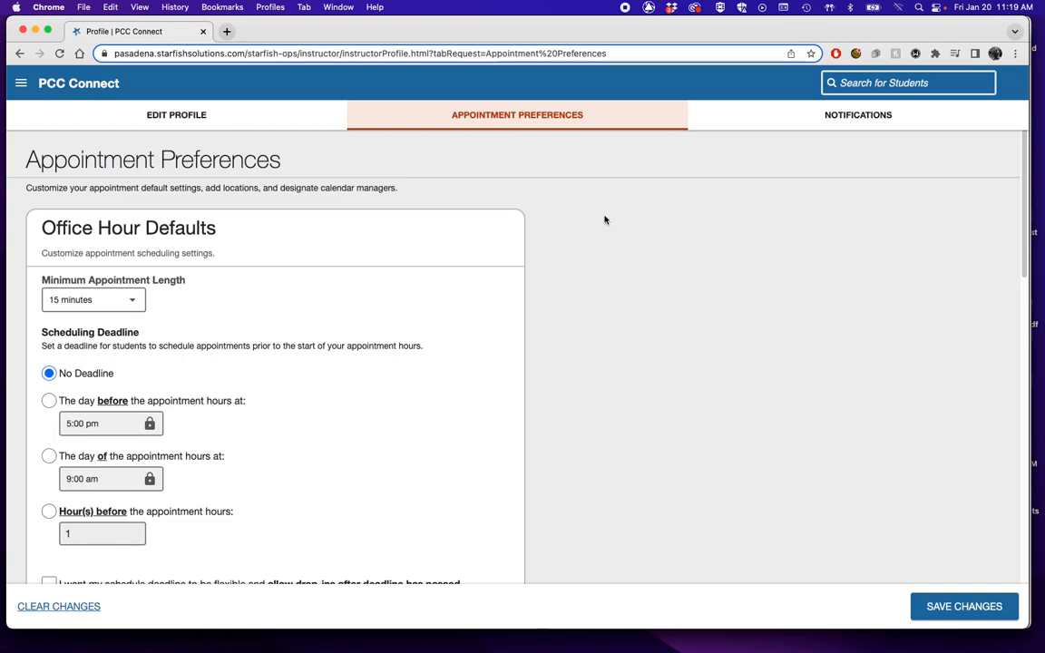
left_click(943, 608)
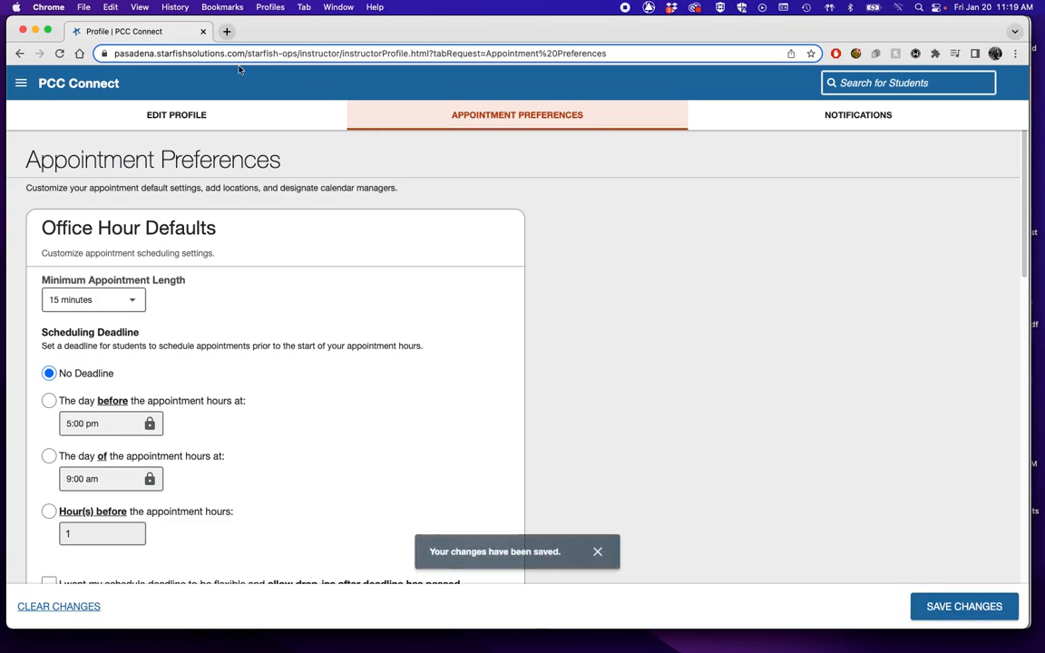
Return to the appointments calendar and open the form for adding office hours.
left_click(21, 83)
left_click(82, 229)
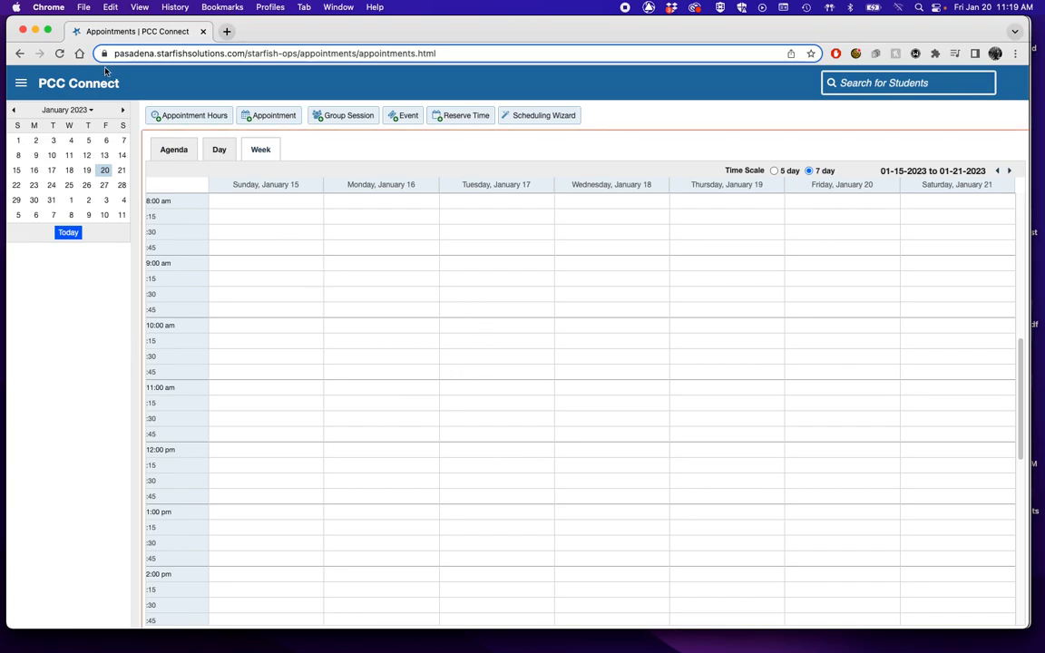
left_click(183, 119)
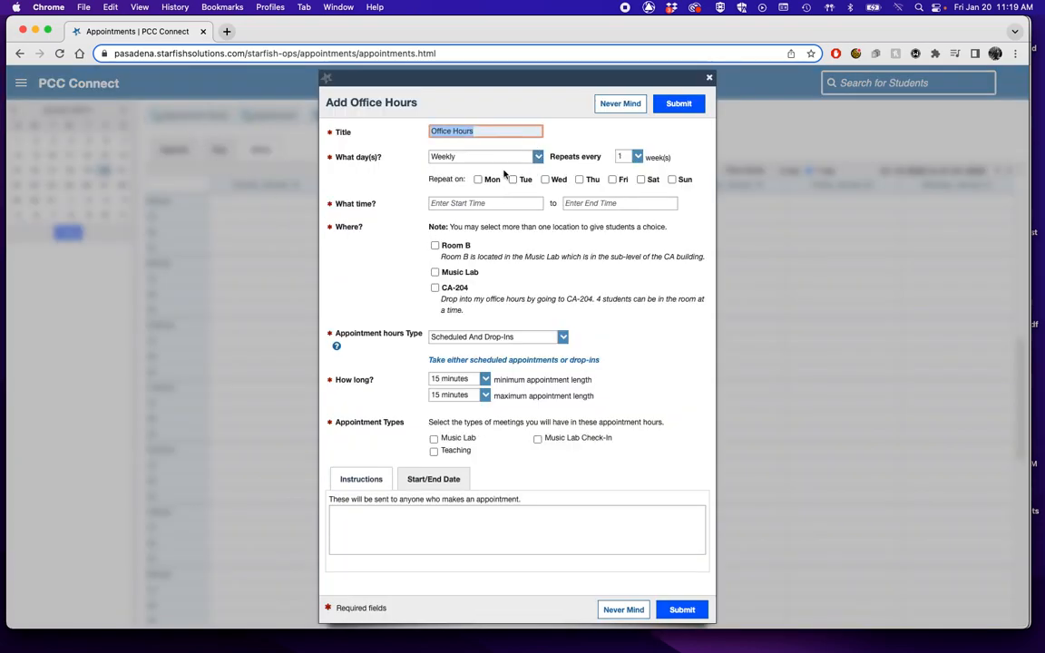
Schedule the weekly office hours for Tuesdays from 12:00 pm to 1:00 pm in Room B.
left_click(513, 180)
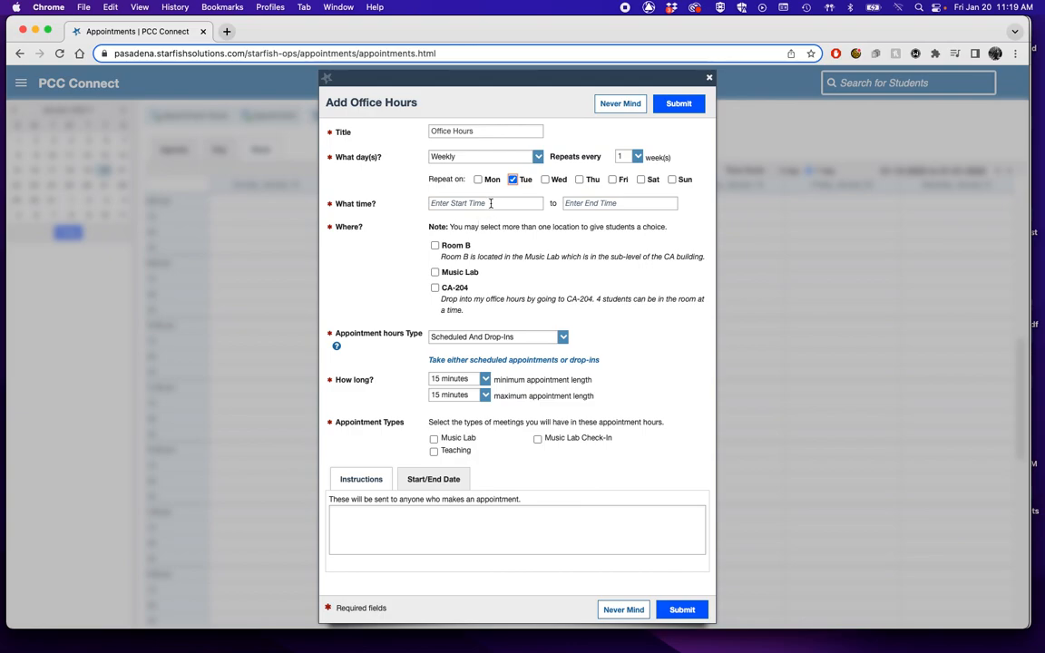
left_click(491, 204)
type("12")
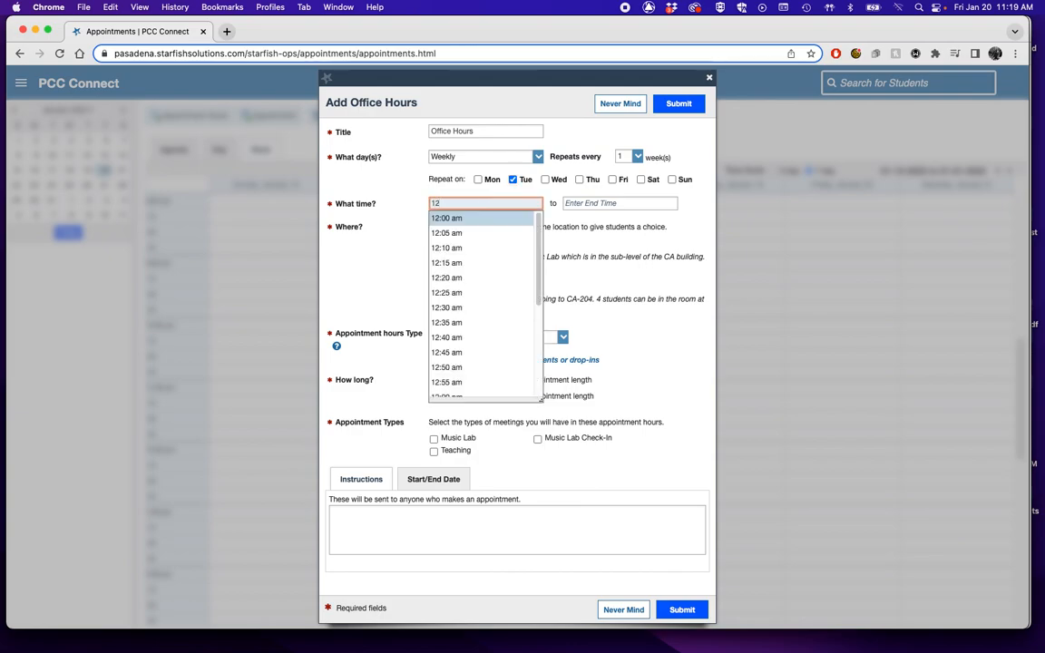
scroll(470, 240, "down", 3)
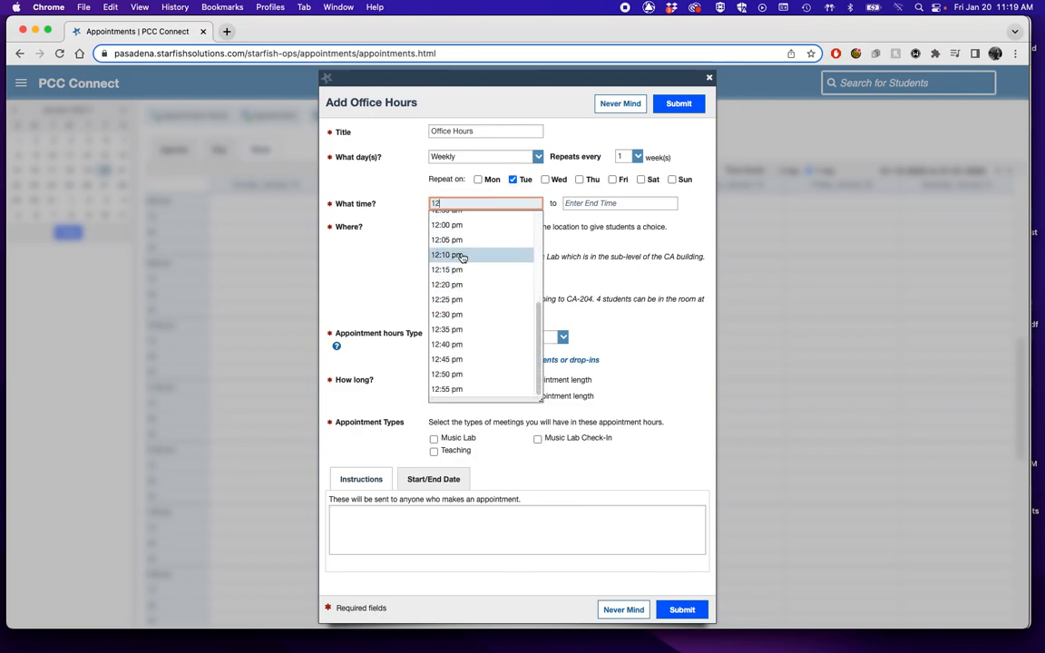
left_click(459, 226)
left_click(588, 204)
type("1")
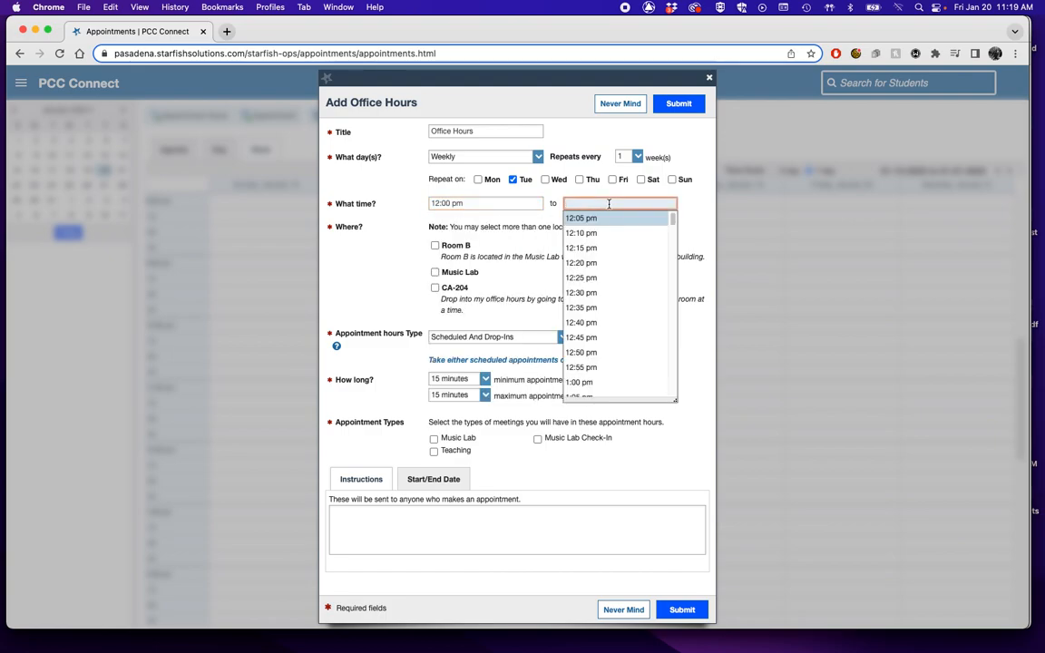
left_click(599, 382)
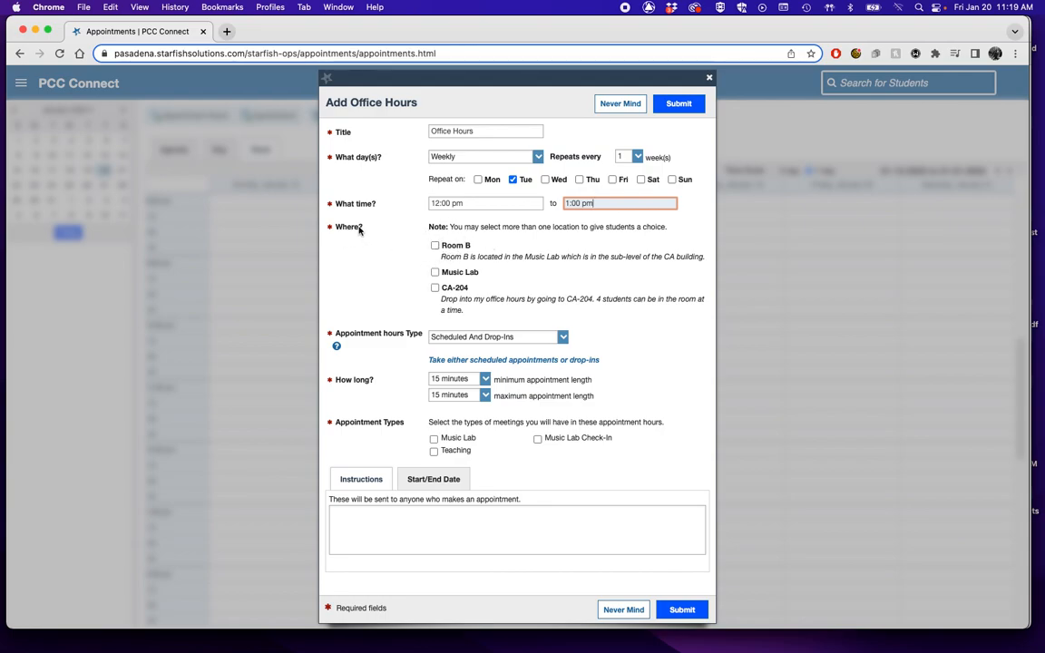
left_click(434, 246)
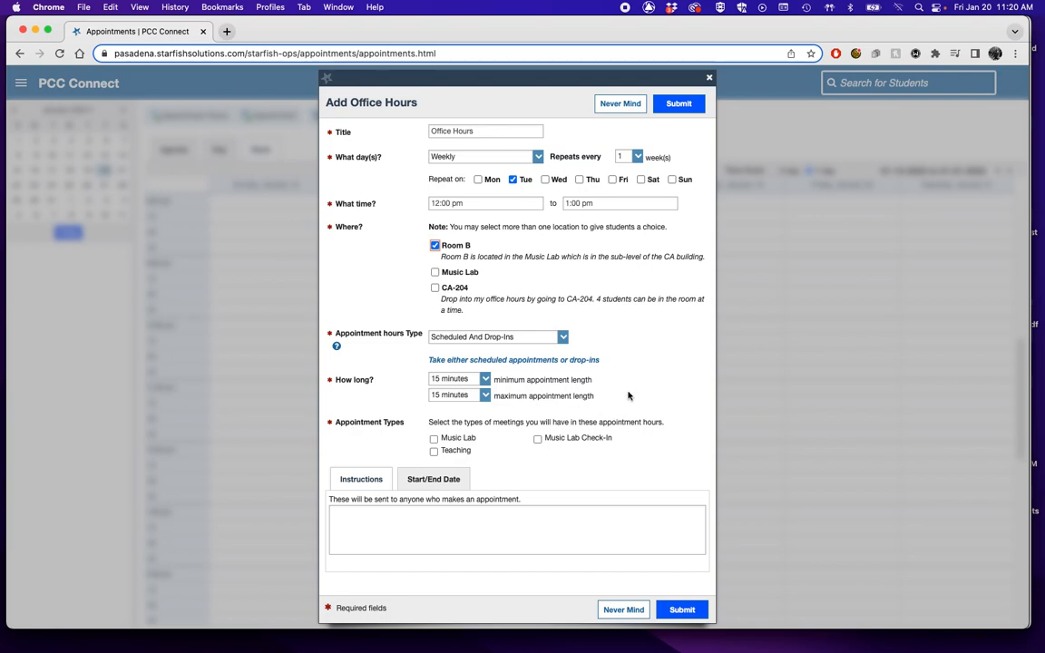
Select the Music Lab appointment type and set the end date to End of Term, Spring 2023.
left_click(435, 440)
left_click(425, 482)
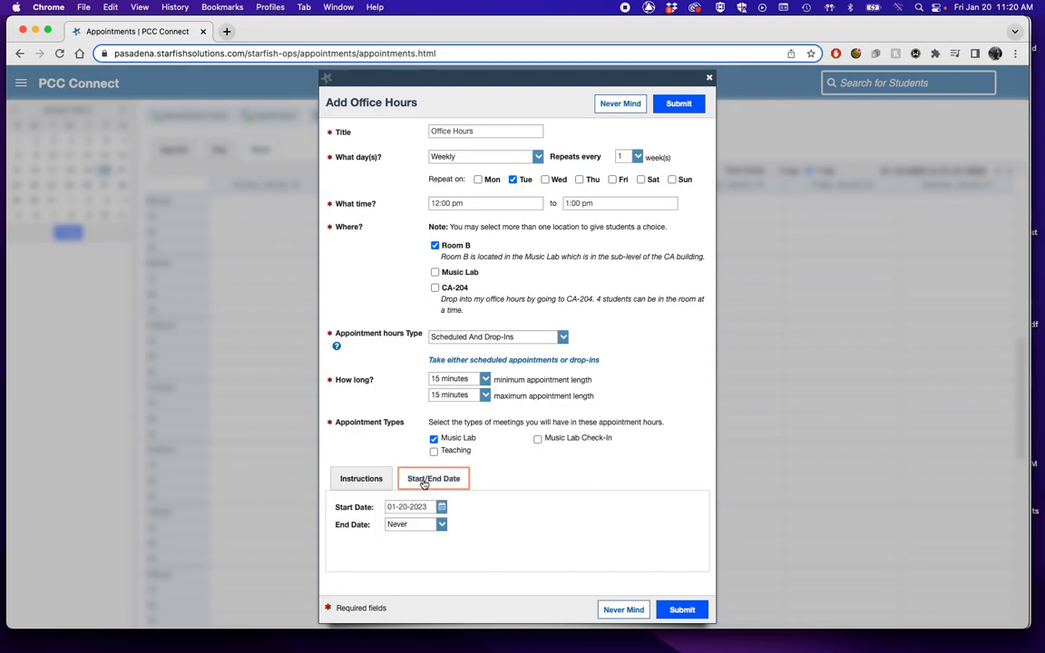
left_click(441, 525)
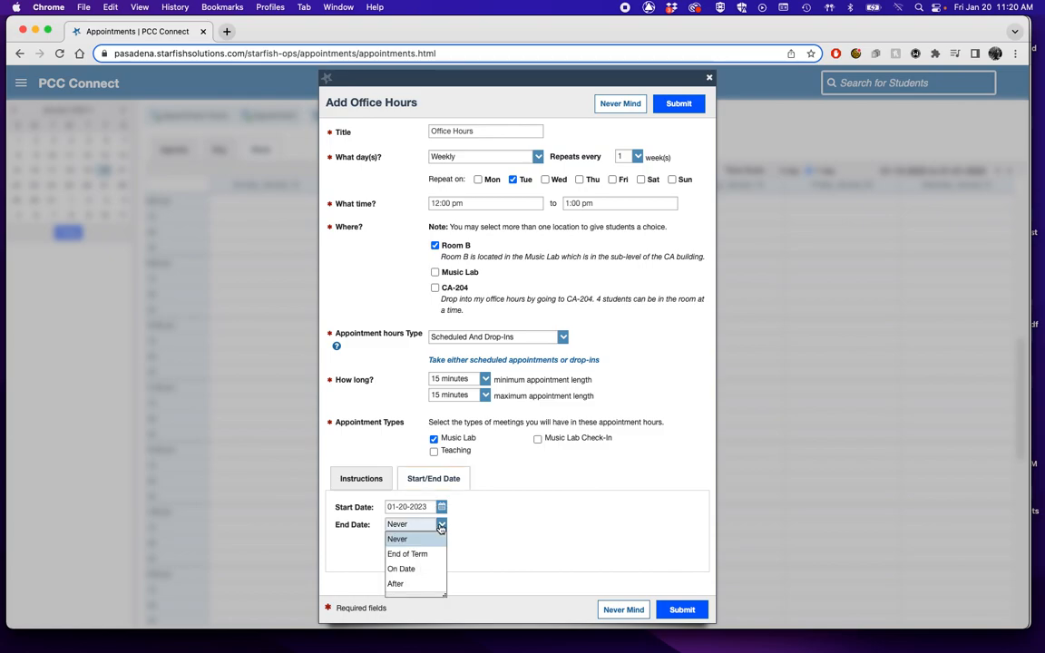
left_click(425, 554)
left_click(526, 526)
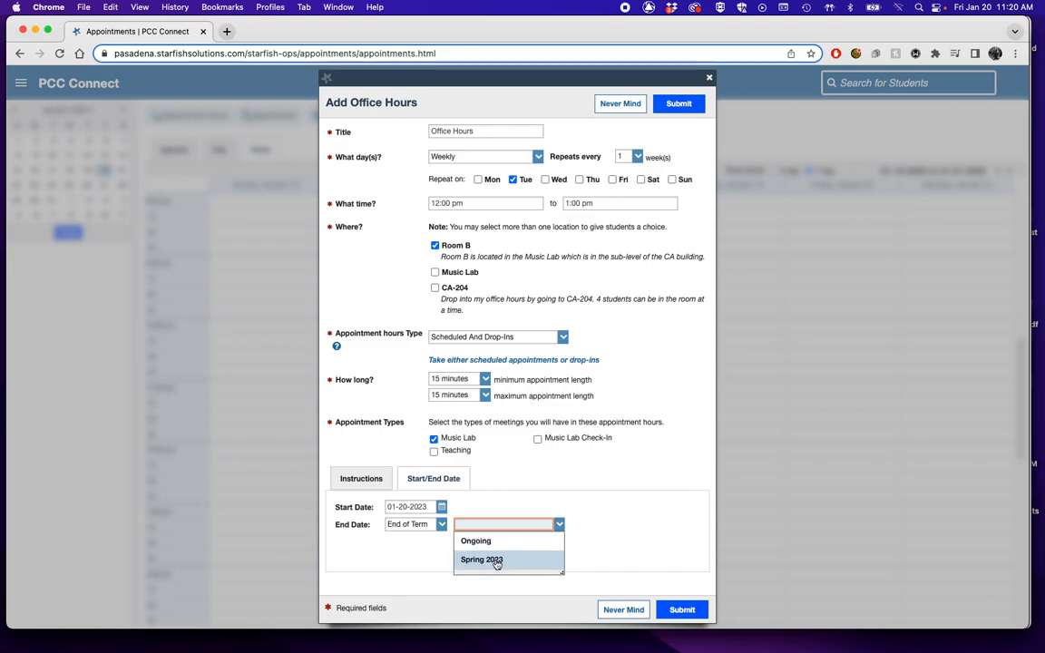
left_click(488, 559)
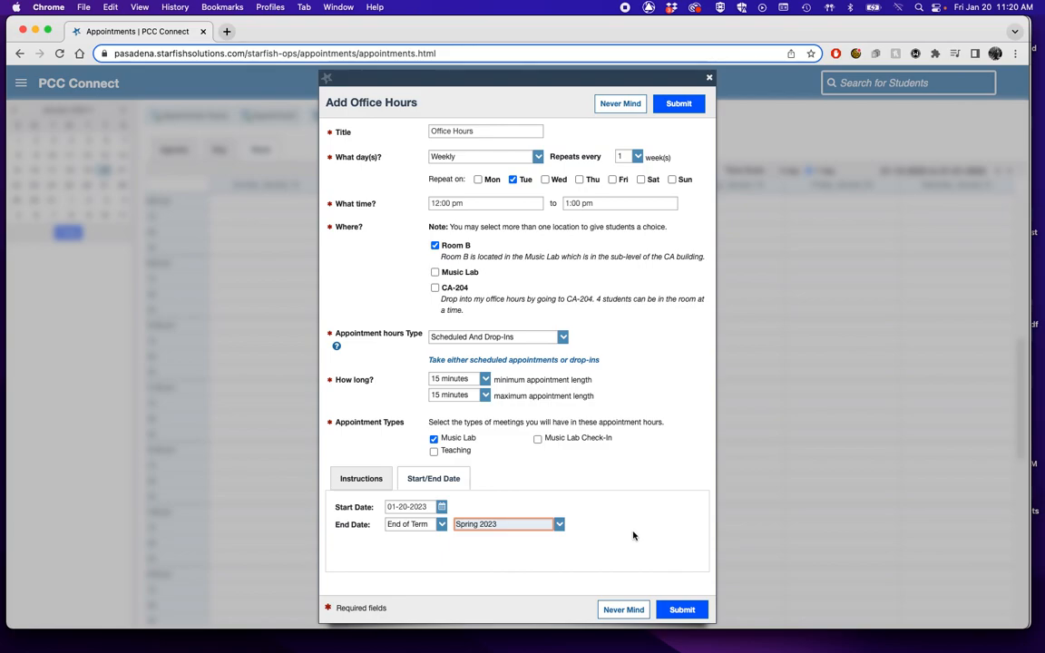
Replace the office hours title with "Tutoring - " followed by the tutor's last name and submit the form.
left_click(495, 130)
triple_click(495, 131)
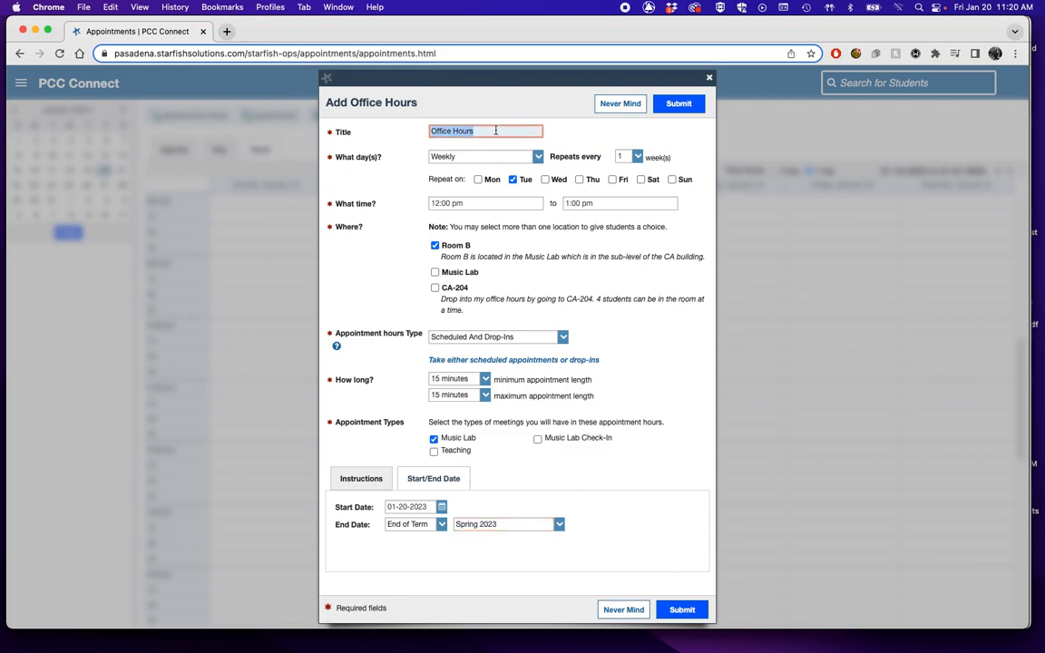
type("Tutoring - Lopez")
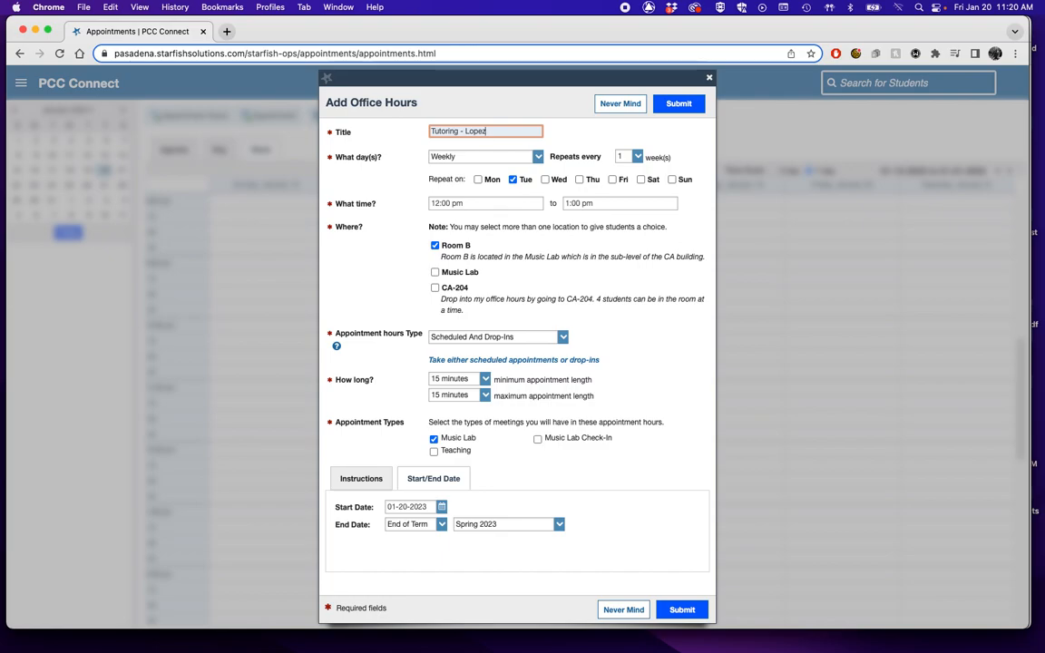
left_click(675, 610)
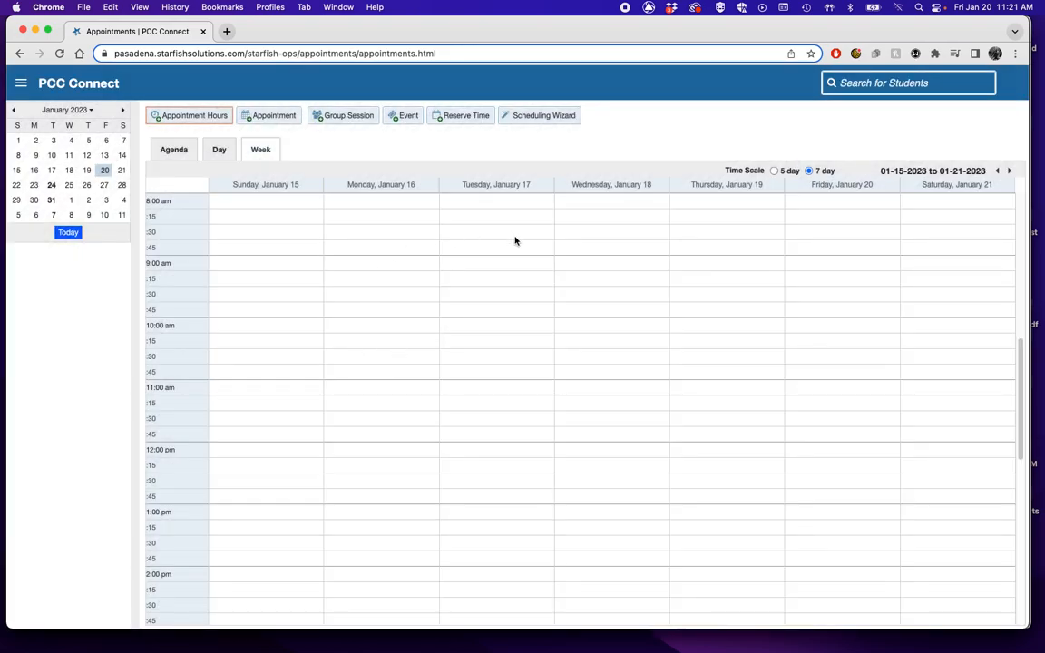
In the week of January 22, cancel the entire Tuesday tutoring series from the selected date 01-24-2023, without a message.
left_click(1009, 170)
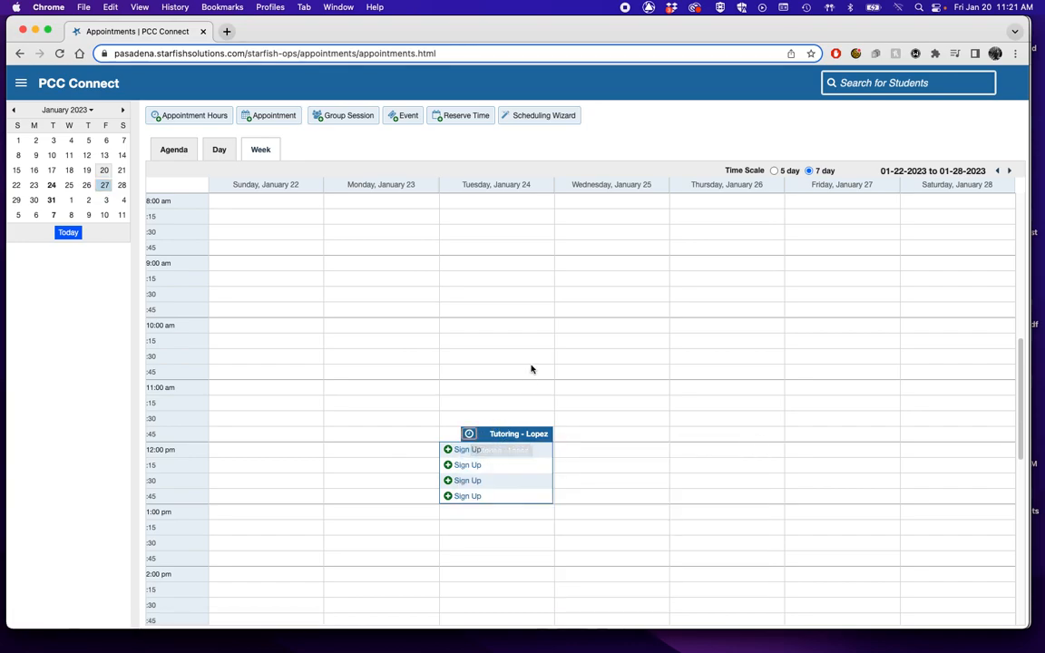
left_click(471, 435)
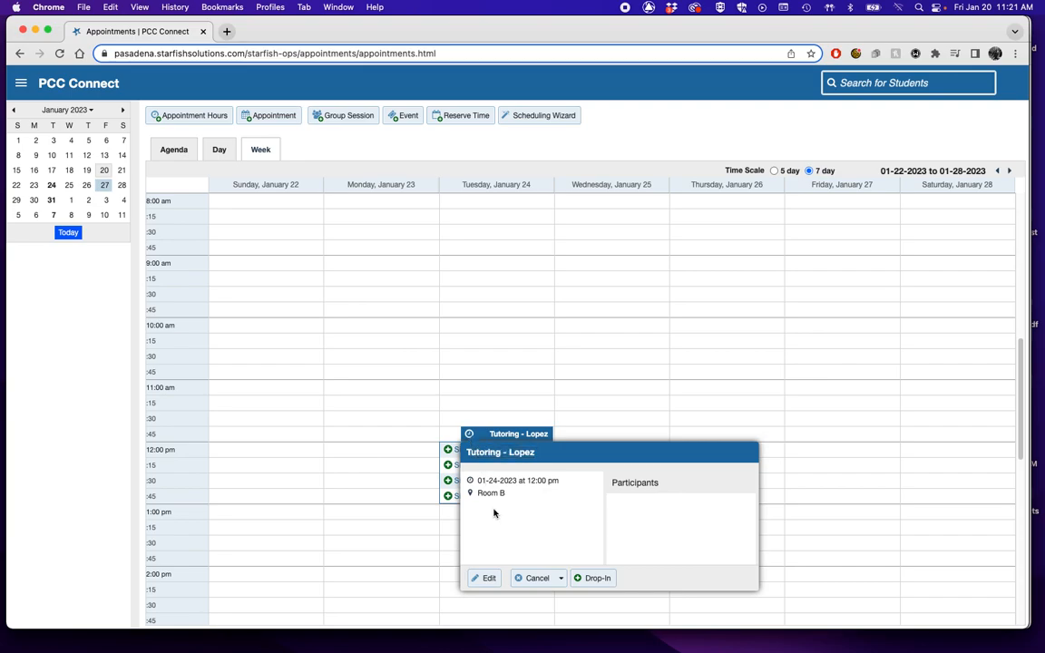
left_click(557, 582)
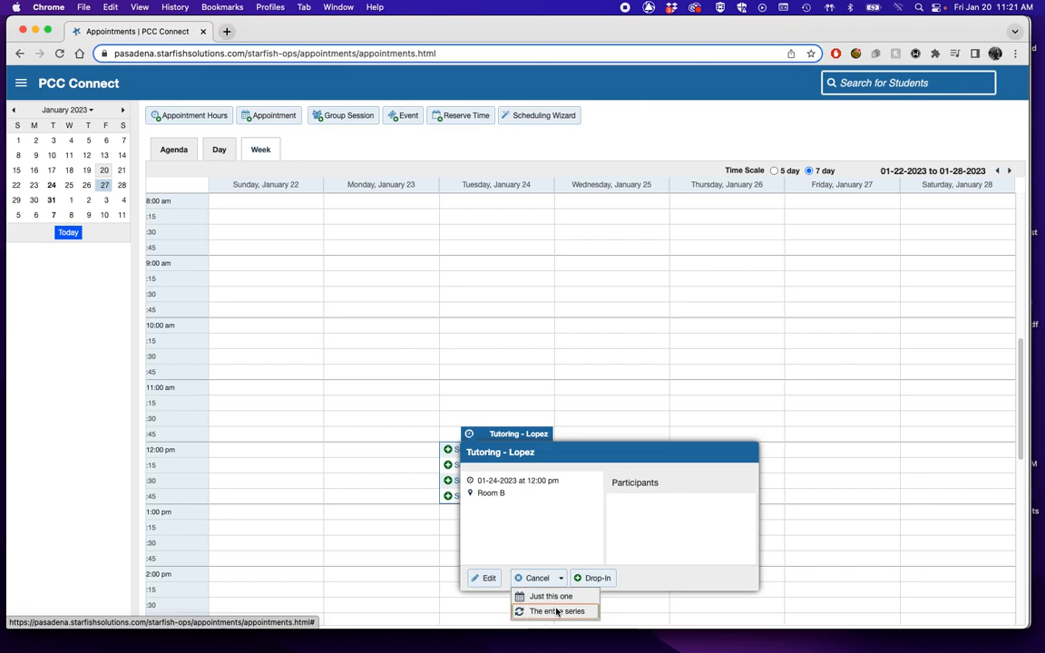
left_click(557, 611)
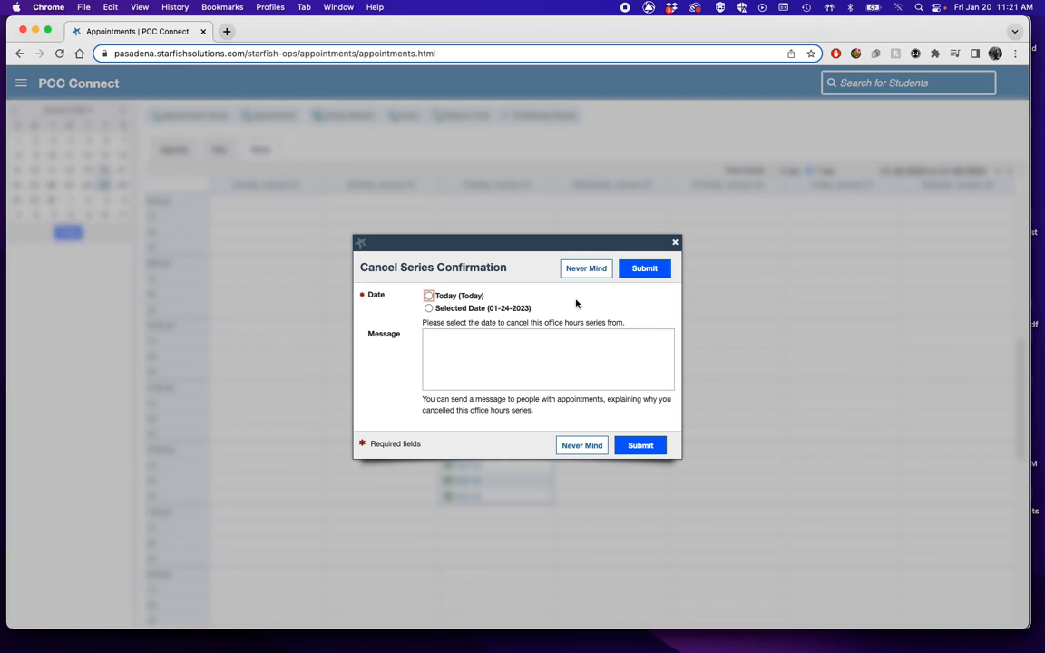
left_click(480, 352)
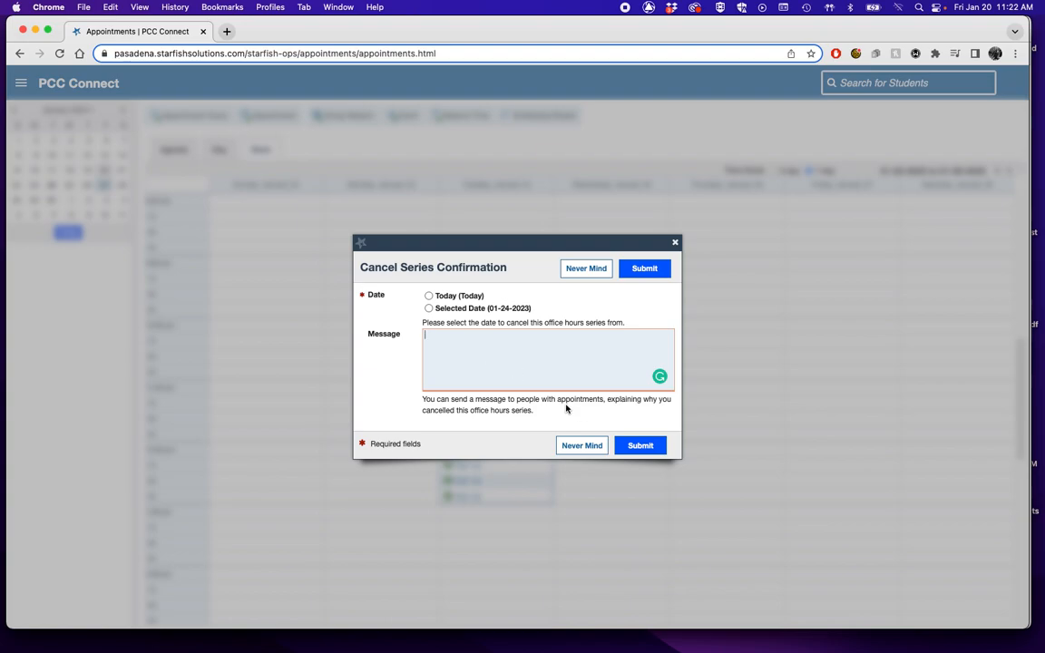
left_click(640, 446)
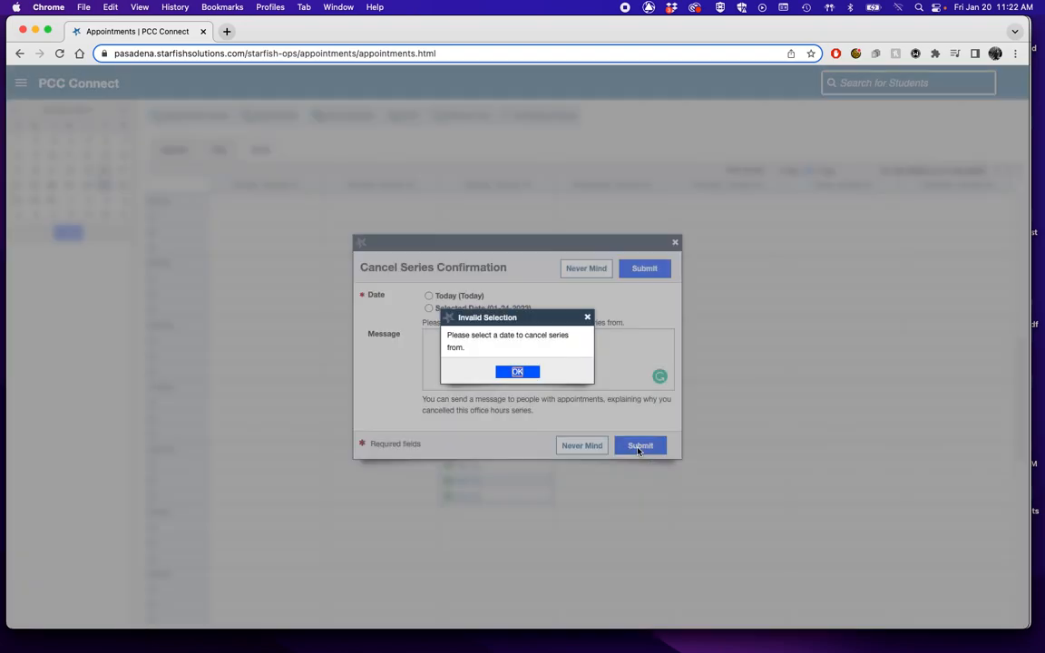
left_click(518, 373)
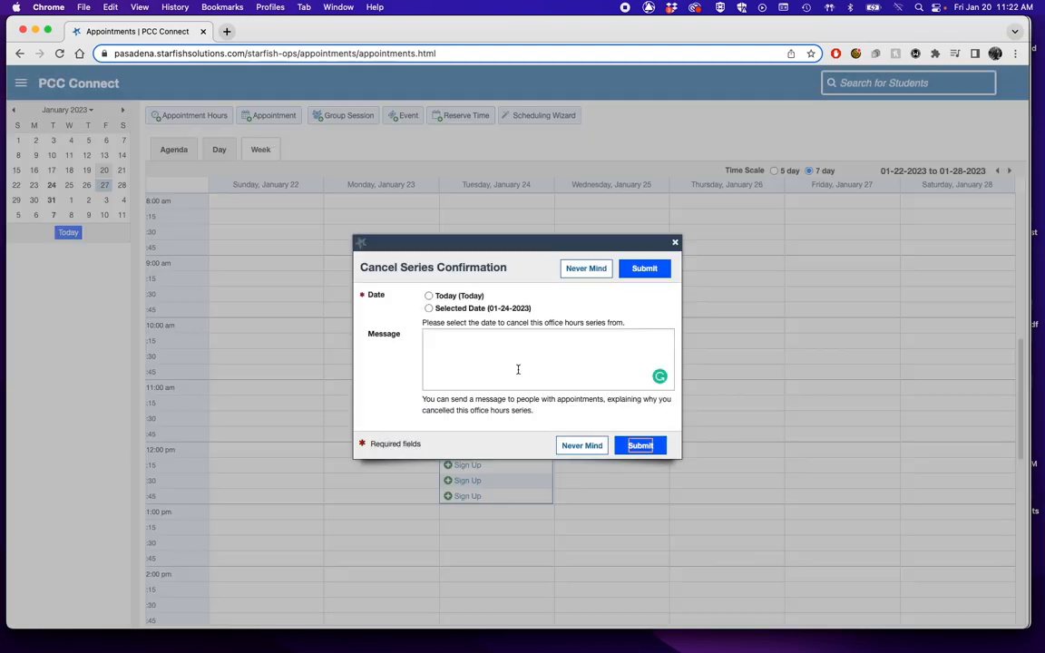
left_click(428, 308)
left_click(640, 447)
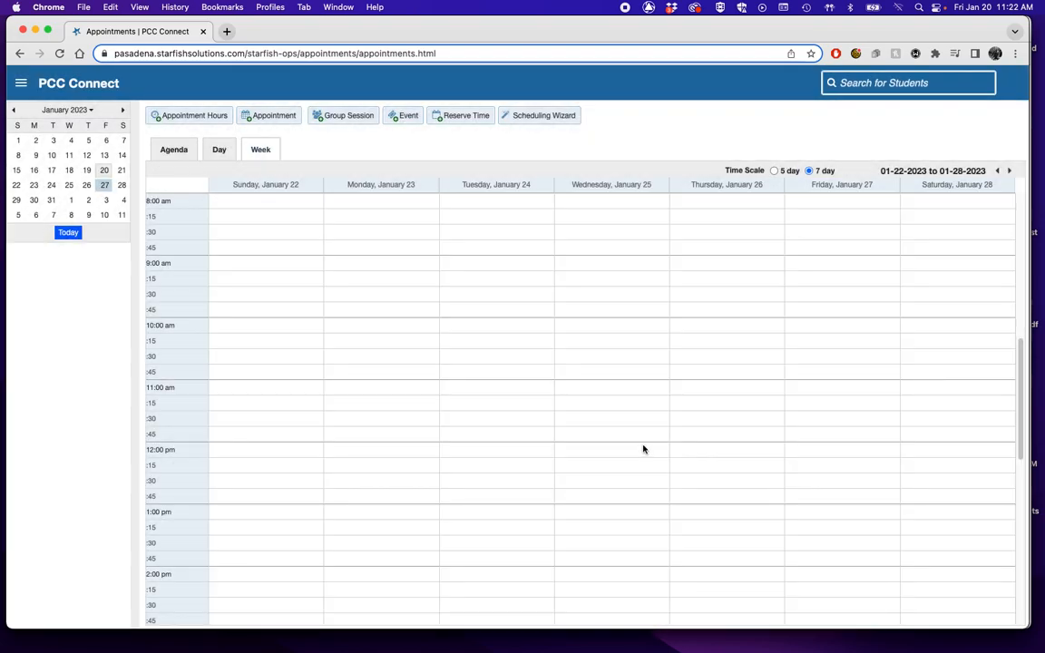
Check the calendar weeks starting January 29 and February 5 for remaining tutoring hours.
left_click(1008, 170)
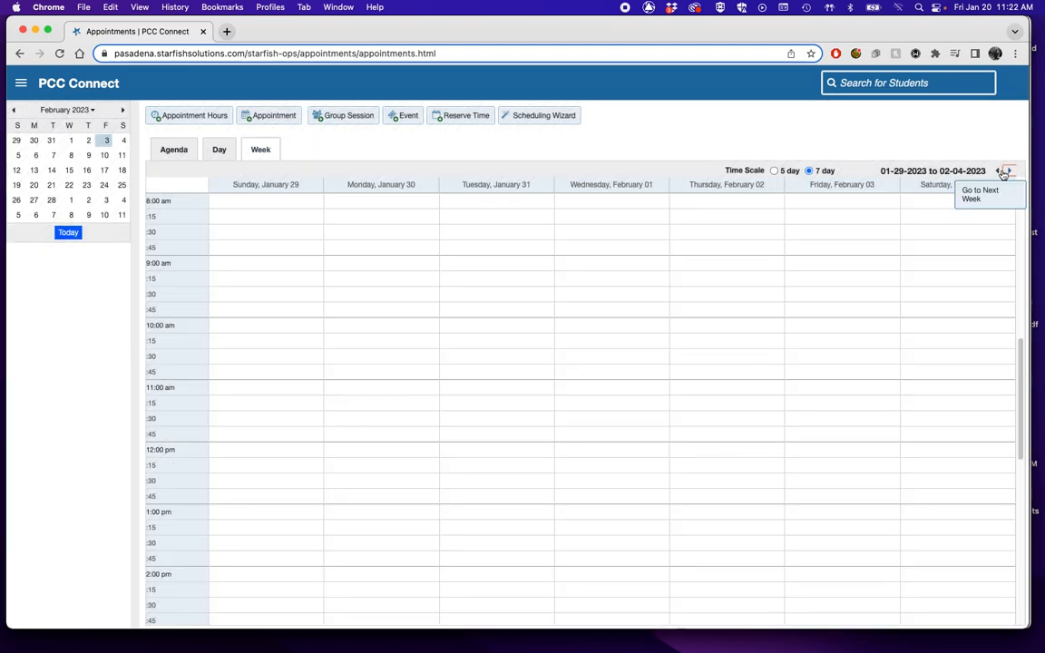
left_click(1006, 171)
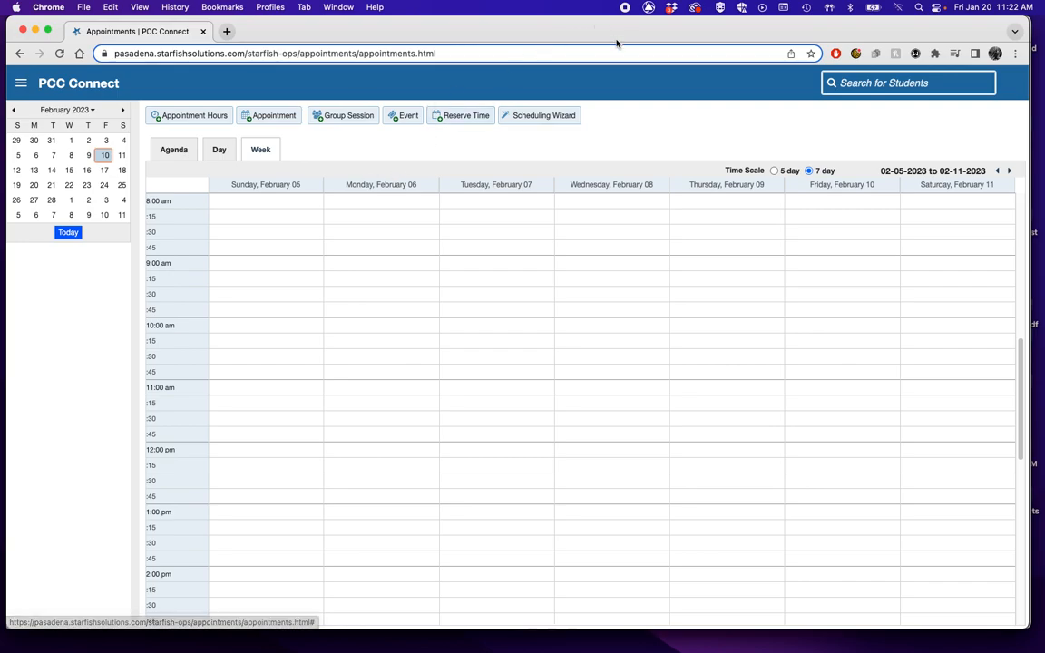
left_click(672, 52)
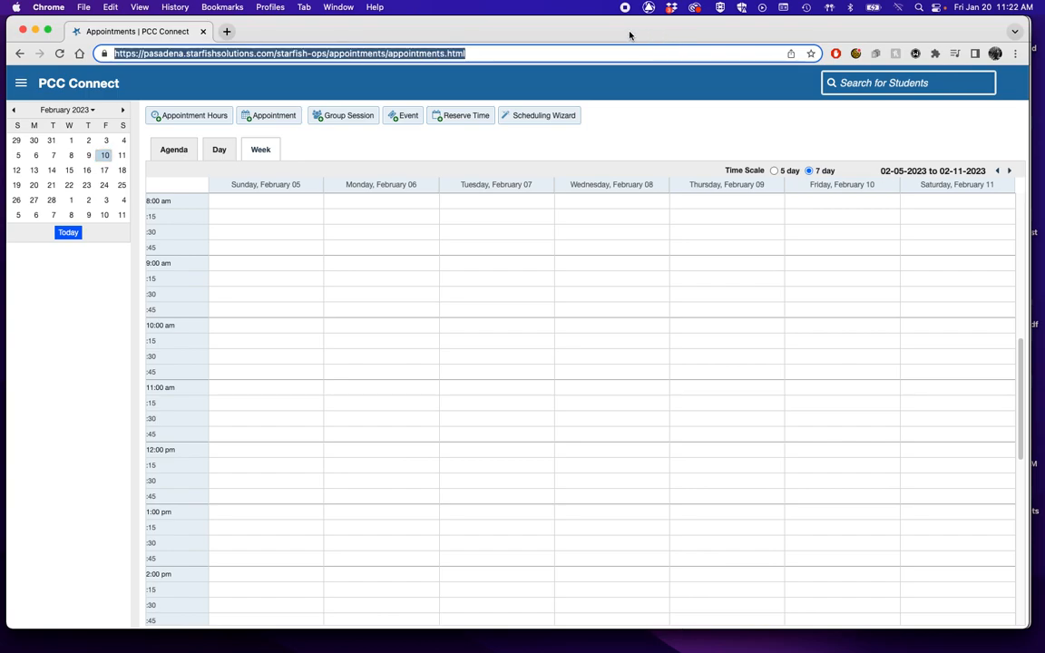